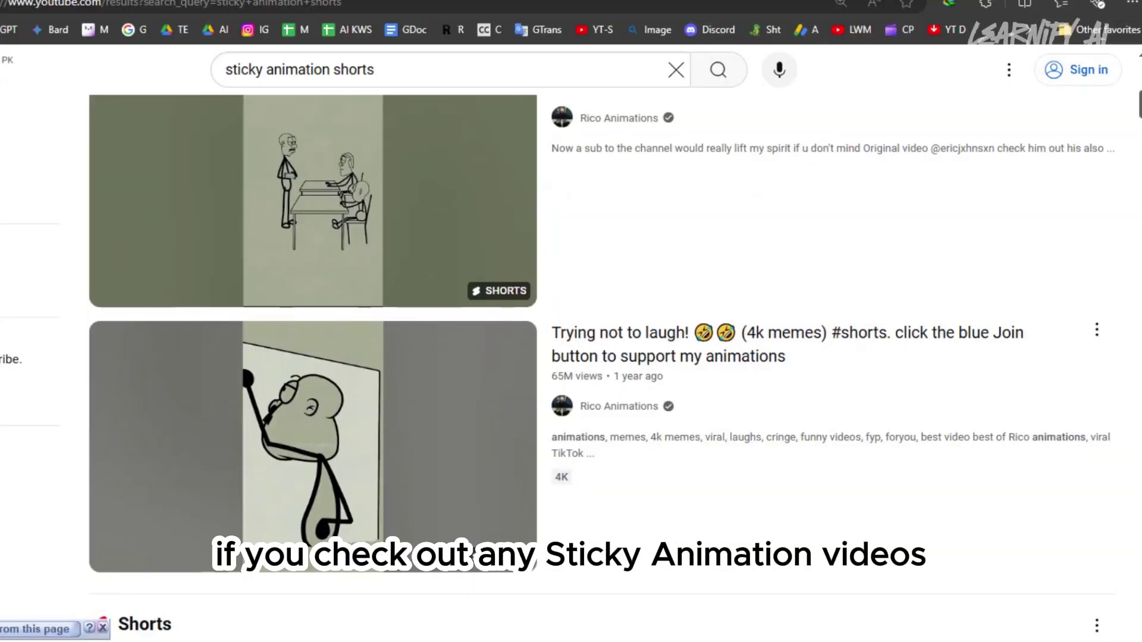
Step: Scroll through the 'sticky animation shorts' YouTube search results
scroll(595, 363, down, 3)
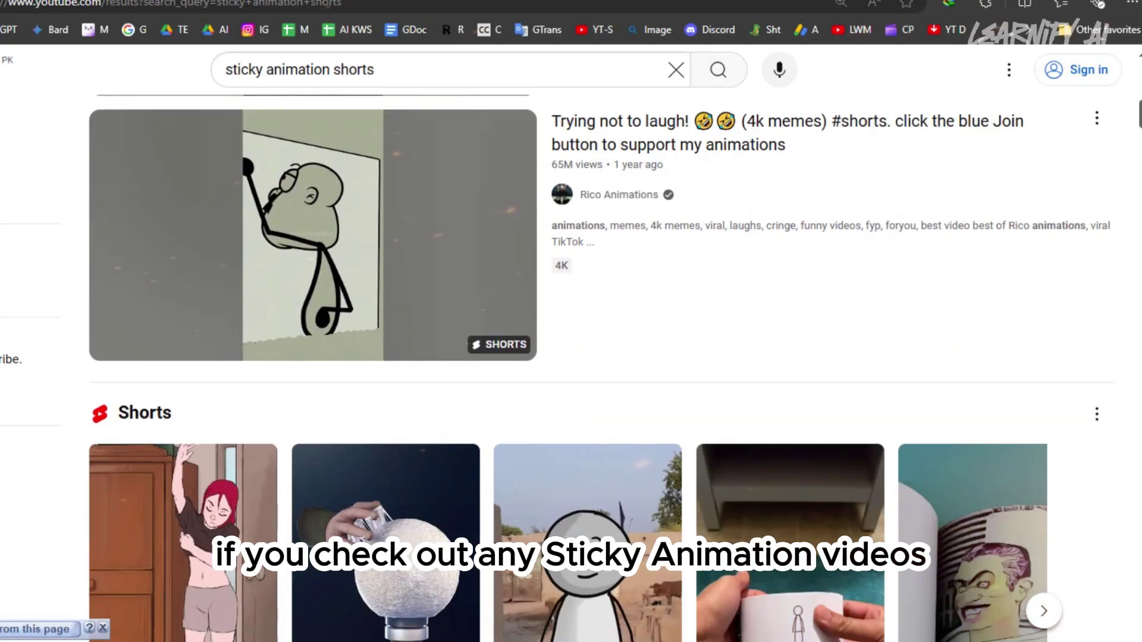
scroll(595, 363, down, 3)
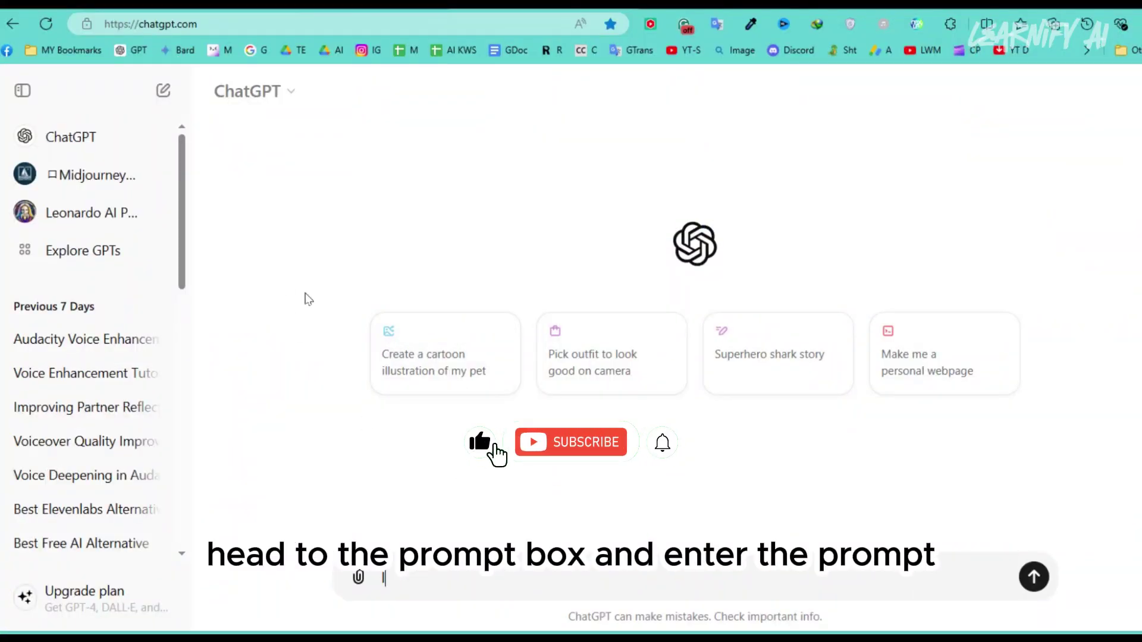
Step: Ask ChatGPT for a funny single-person script for short message-driven videos
text(ant to ma)
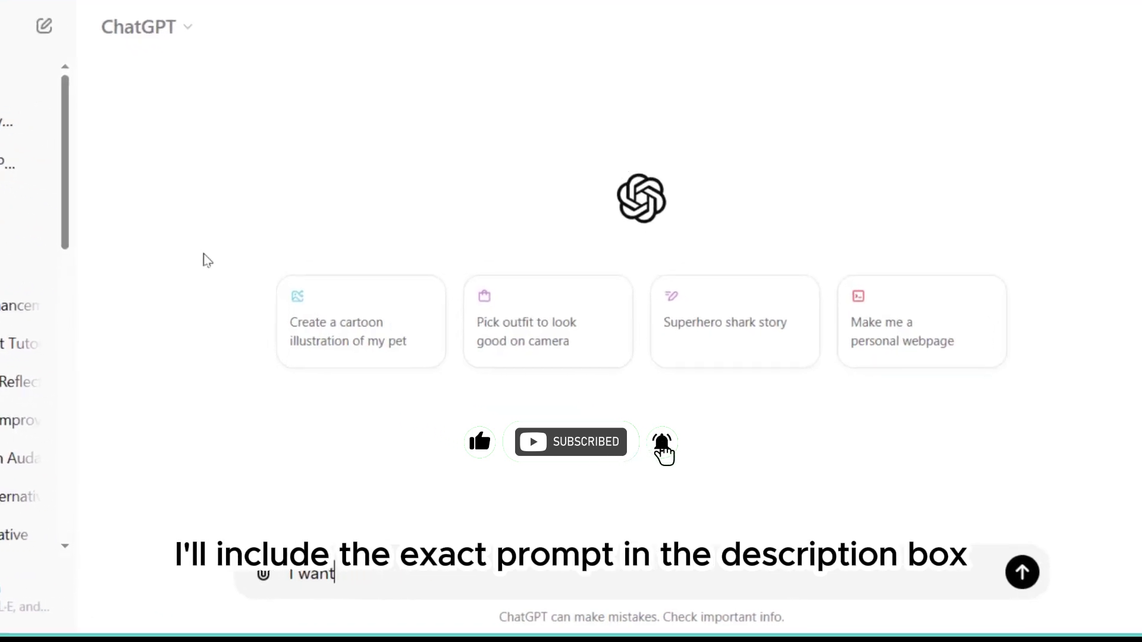
text(ke short videos for y)
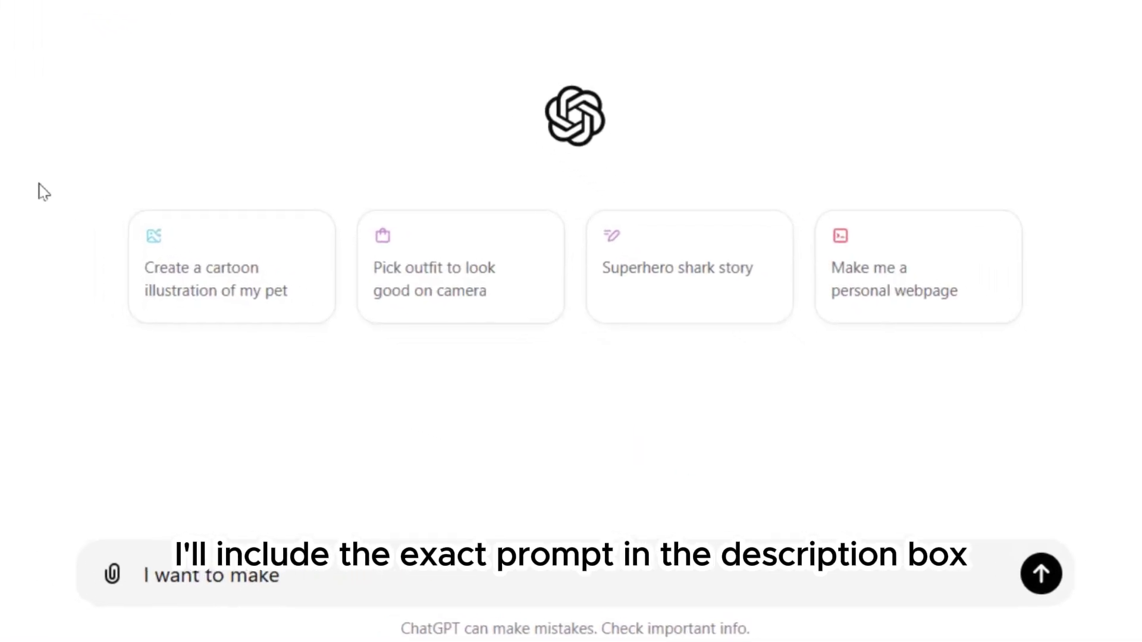
text(ou that are funny)
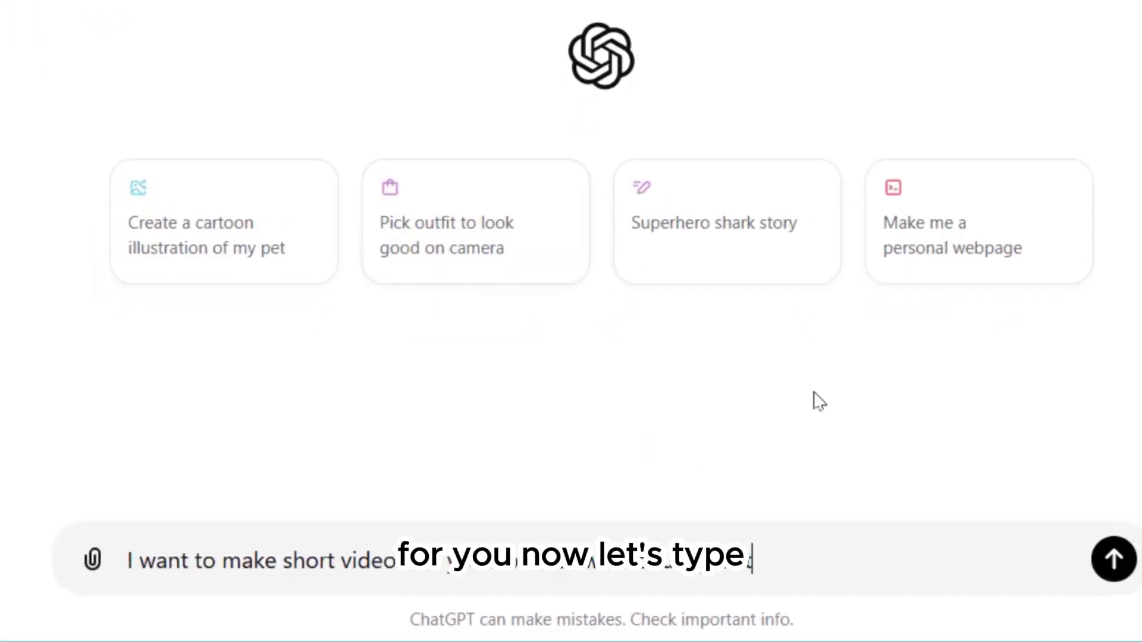
text( but convey a message. The video format will be a con)
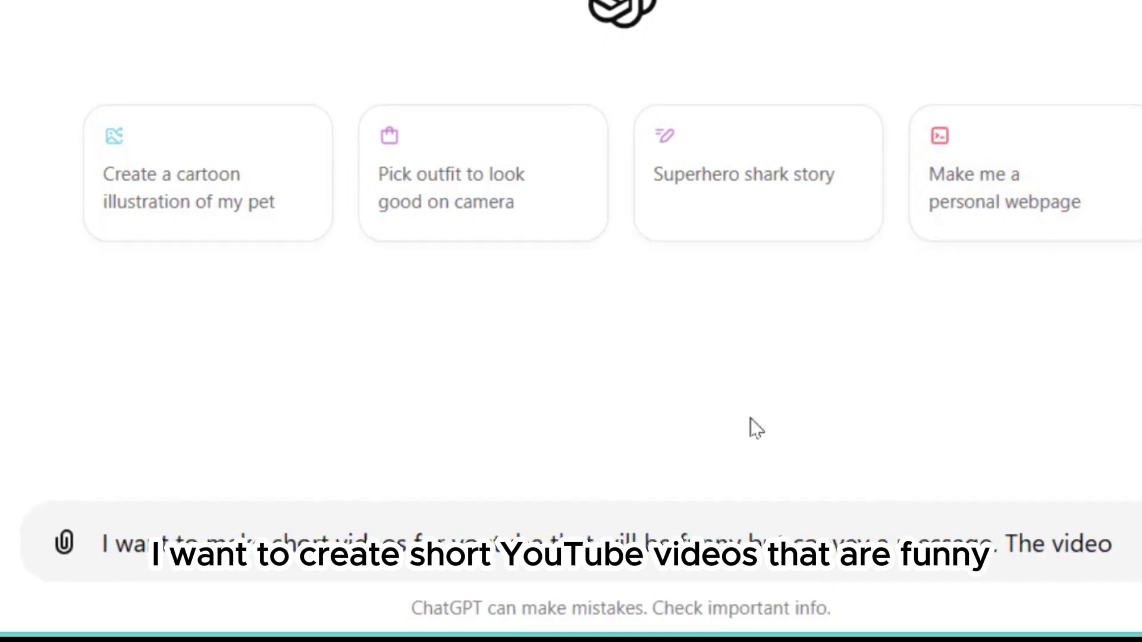
text(versation)
click(268, 535)
key(BackSpace)
text(in)
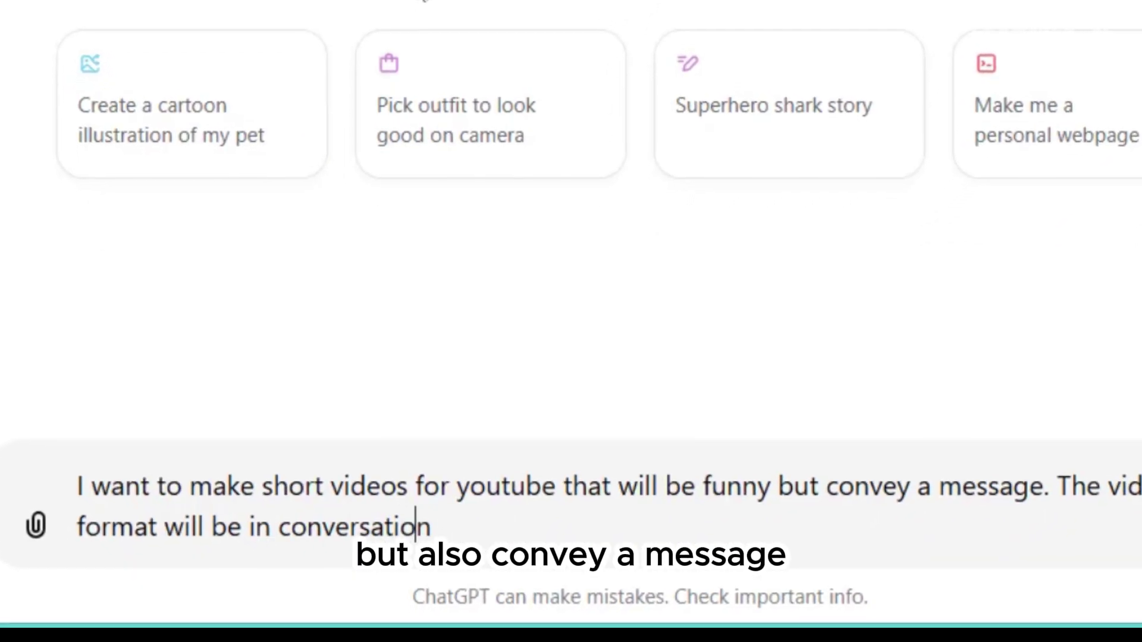
click(416, 535)
text(of a single person format. Can you please )
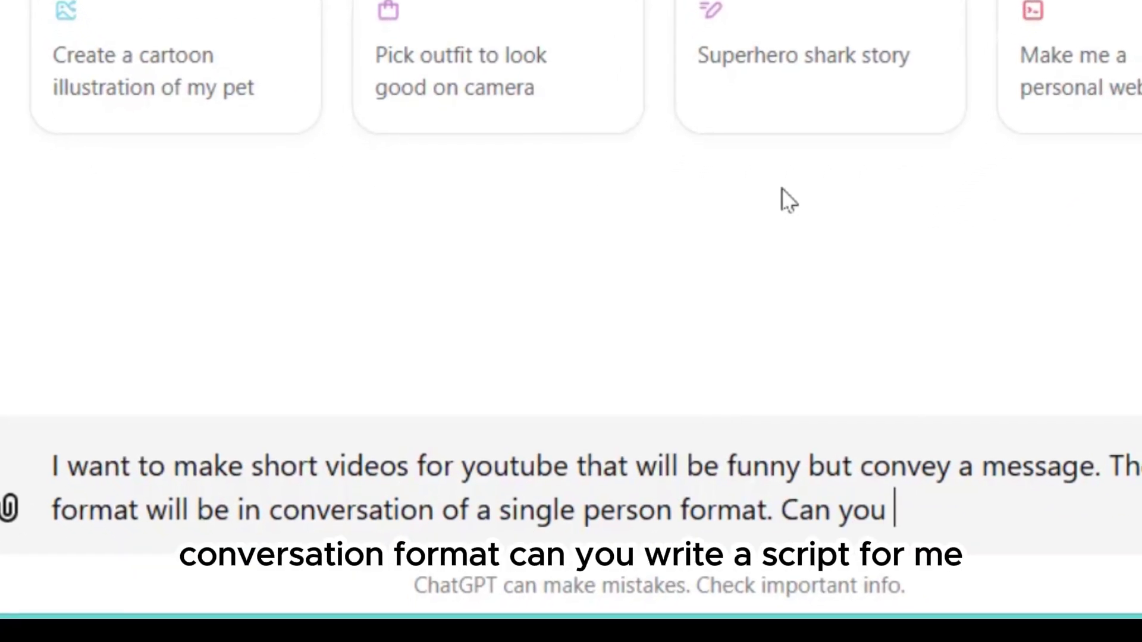
text(write some script for me?)
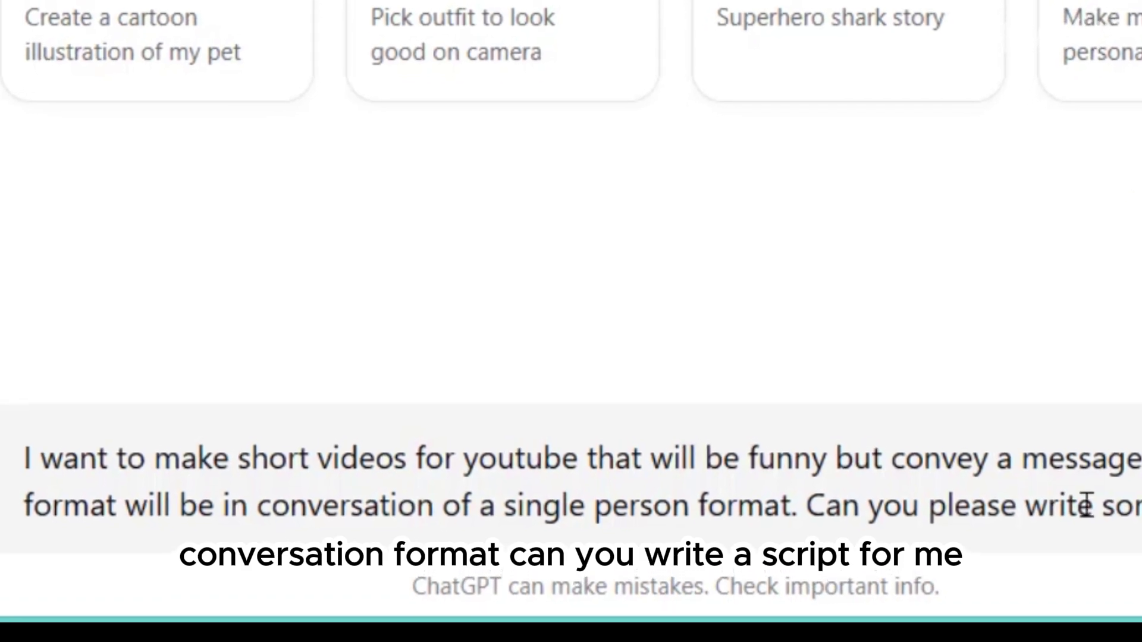
key(Return)
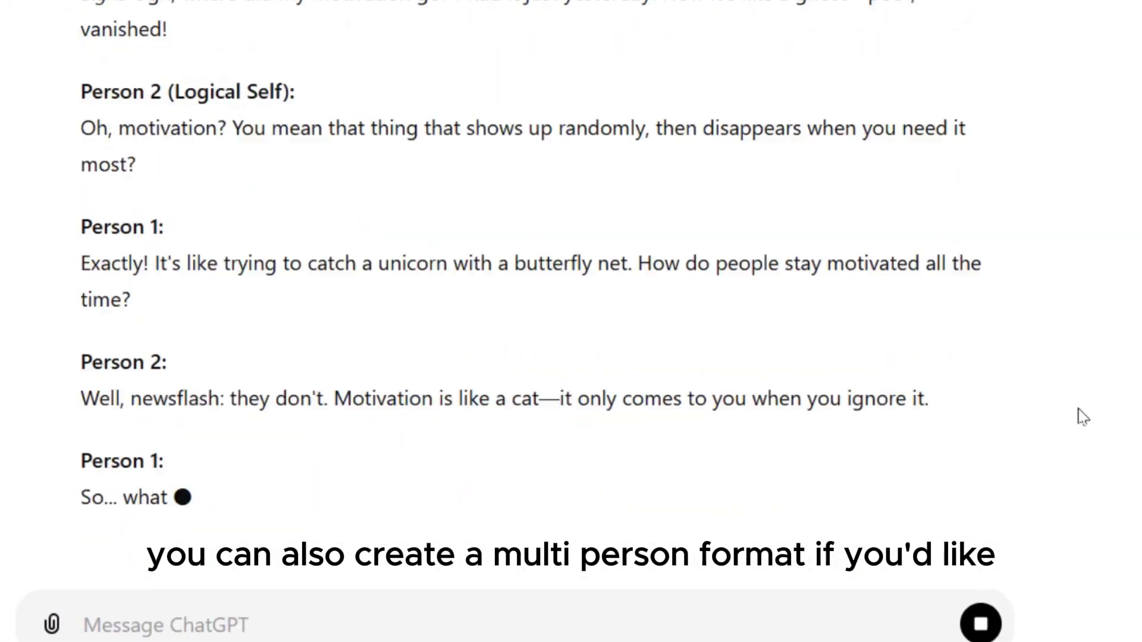
Step: Select and copy ChatGPT's script 'The Case of the Missing Motivation'
scroll(84, 158, up, 20)
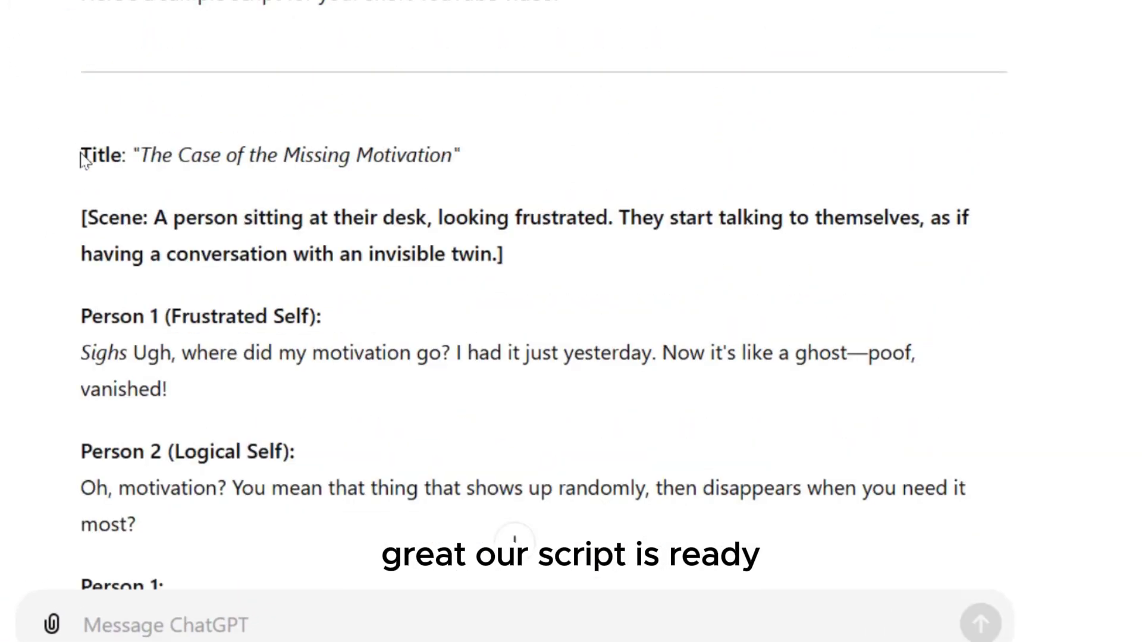
drag(84, 158, 555, 161)
scroll(555, 161, down, 20)
right_click(676, 89)
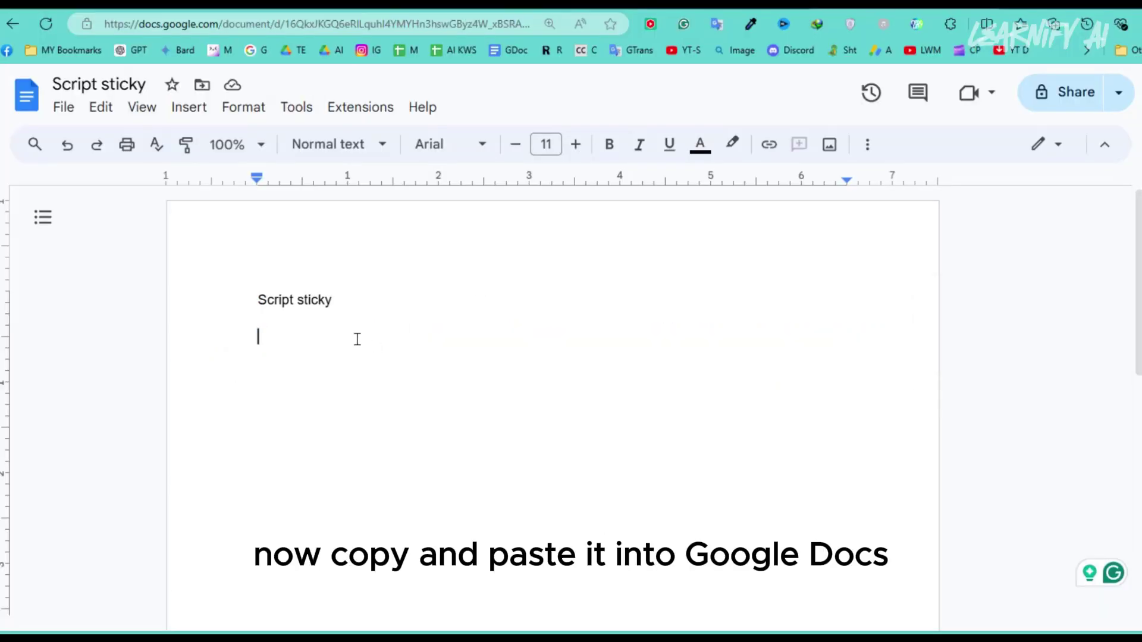
Step: Scroll to the top of the pasted script in the Script sticky document
scroll(356, 410, up, 15)
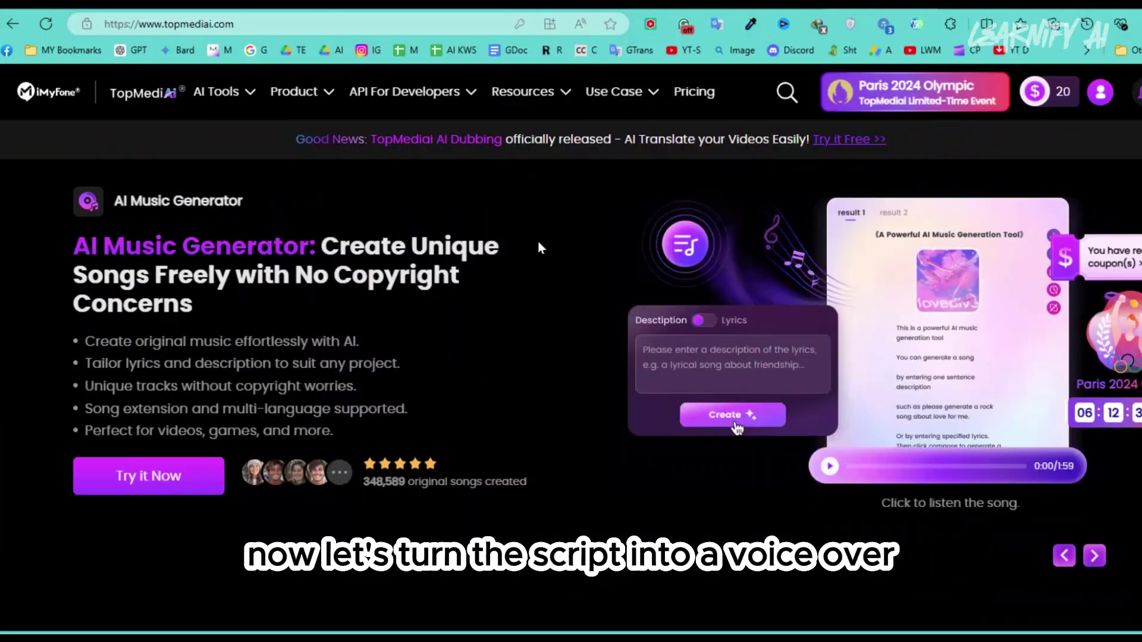
Step: Install the Audio Downloader Prime extension from its Chrome Web Store page
mouse_move(527, 92)
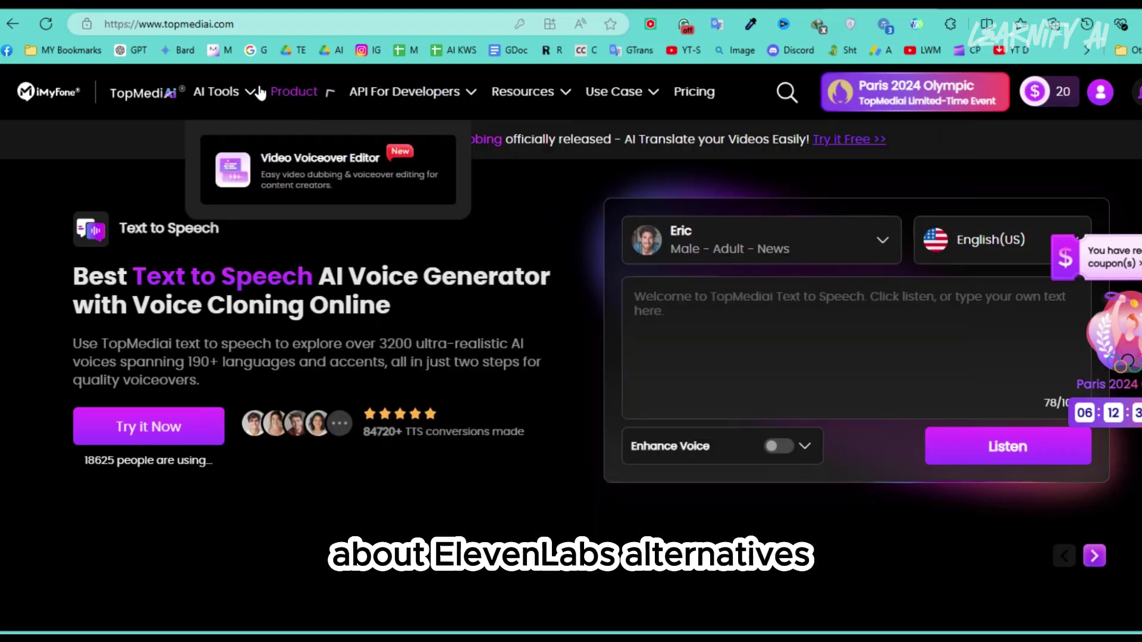
Step: Open TopMediaAI's full Text to Speech editor from AI Tools
mouse_move(225, 92)
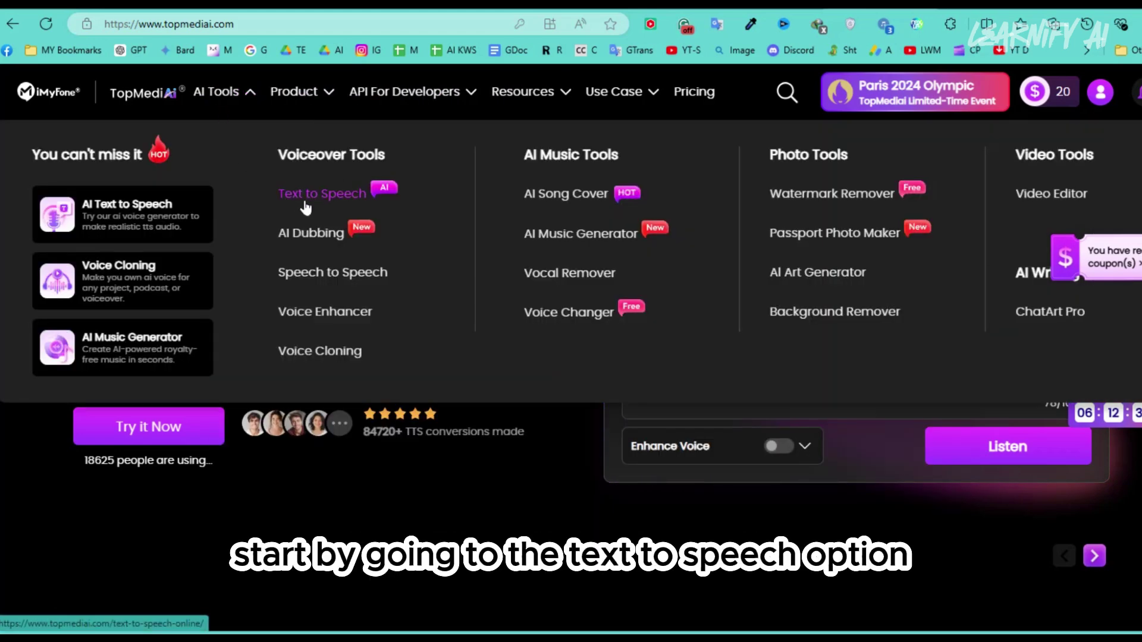
click(327, 194)
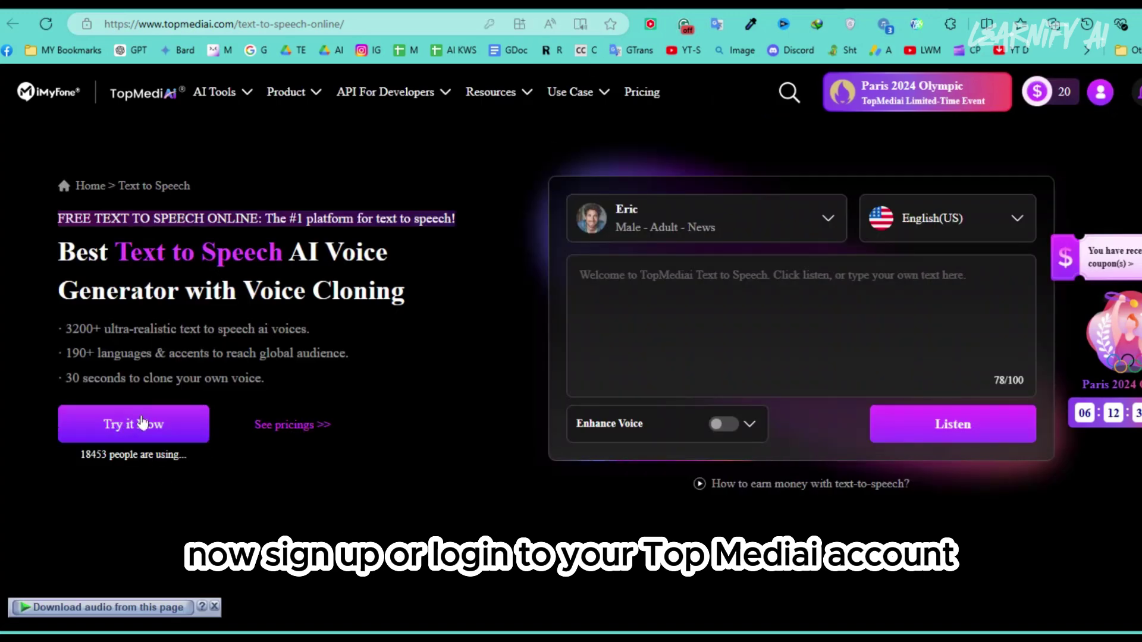
click(132, 423)
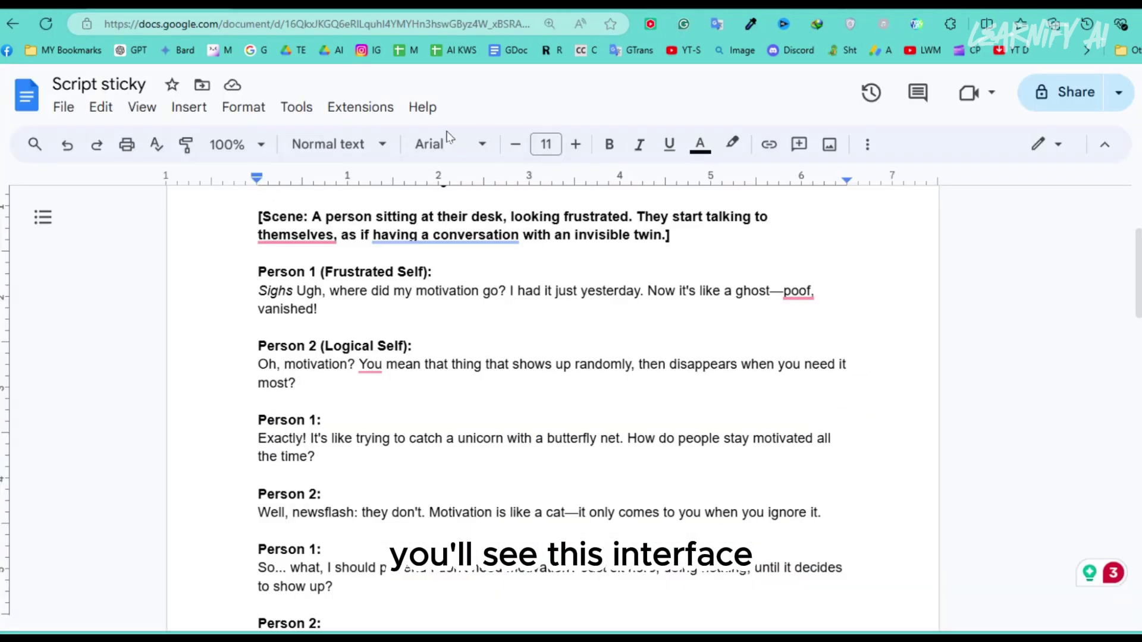
Step: Paste the script's first line, 'Sighs Ugh, where did my motivation go?…', into the text box
drag(258, 285, 319, 306)
key(ctrl+c)
right_click(293, 149)
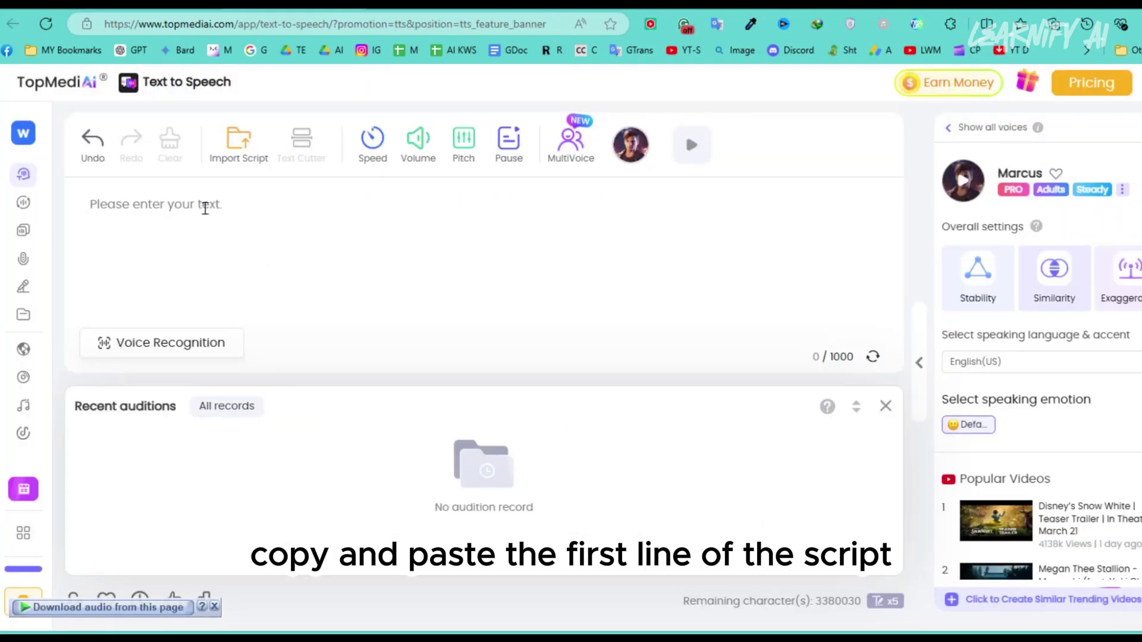
click(205, 209)
key(ctrl+v)
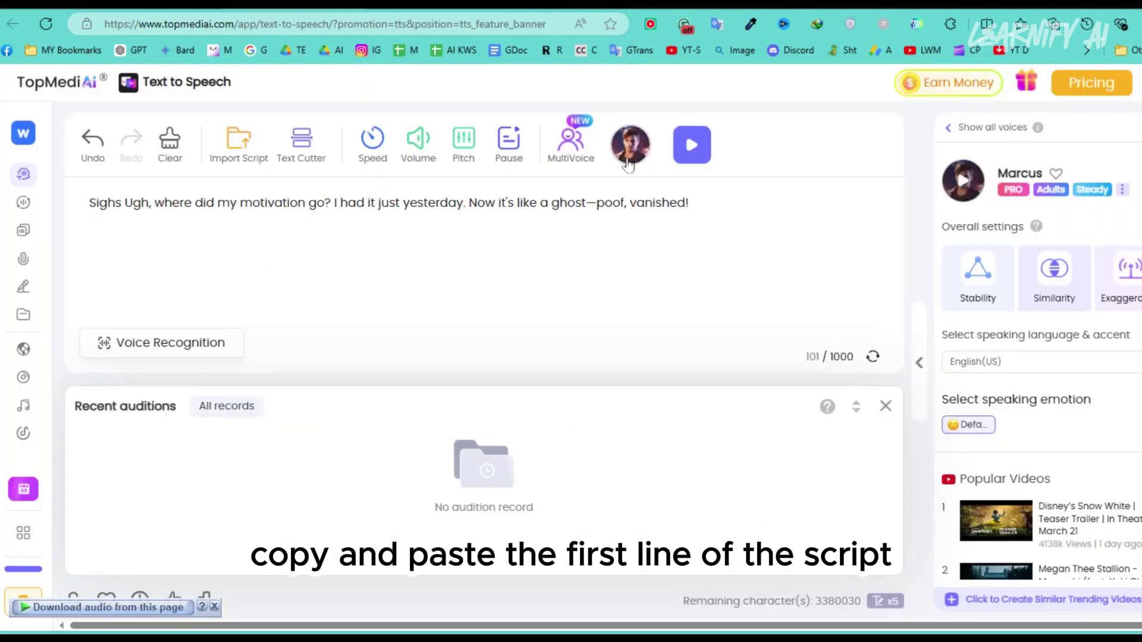
Step: Filter voices to Animation, Male, Child and select Hazbin Hotel VOX
click(626, 147)
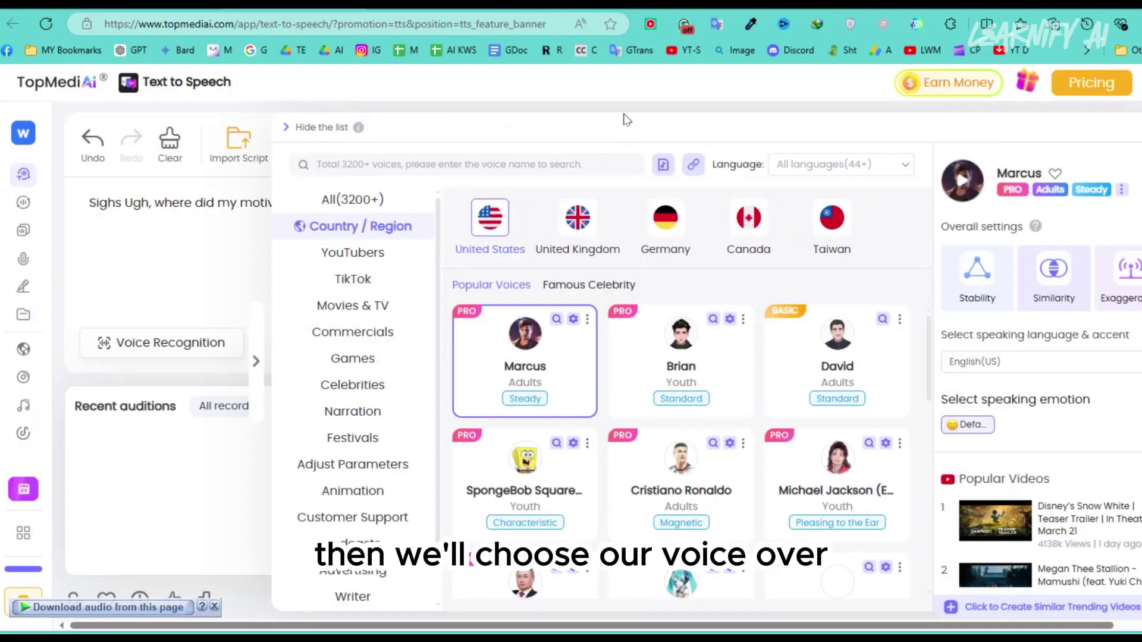
click(357, 486)
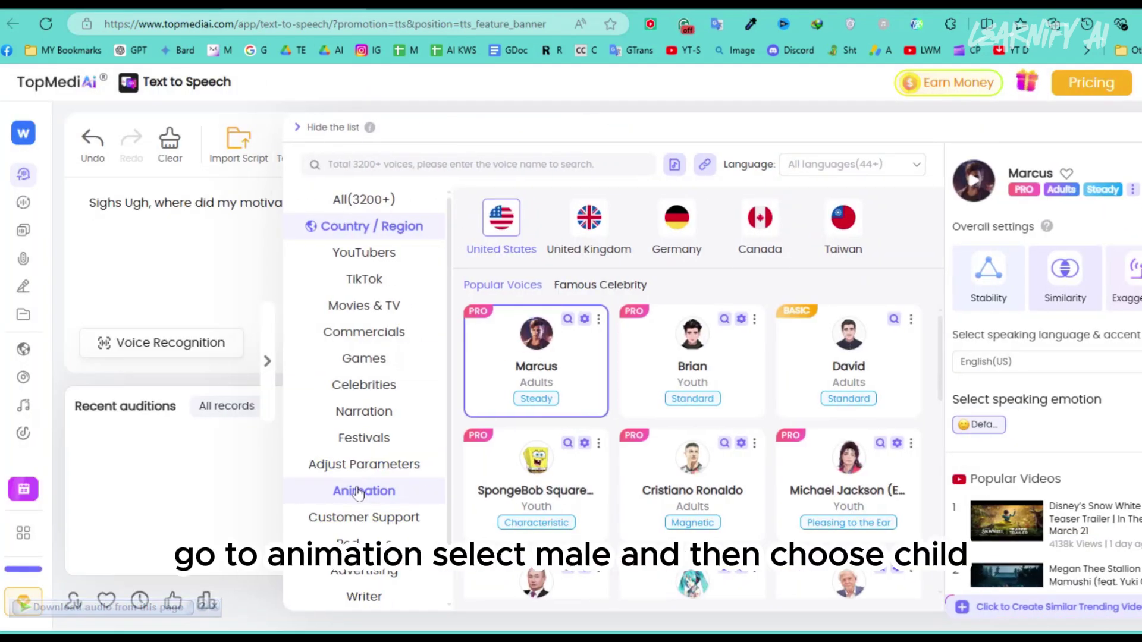
click(551, 213)
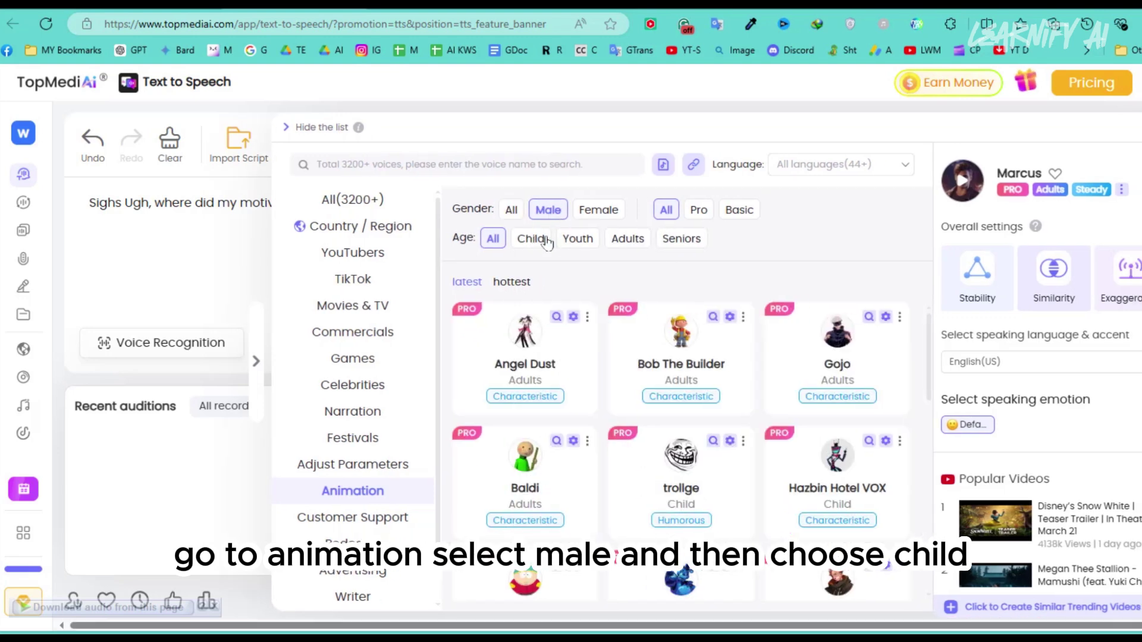
click(542, 238)
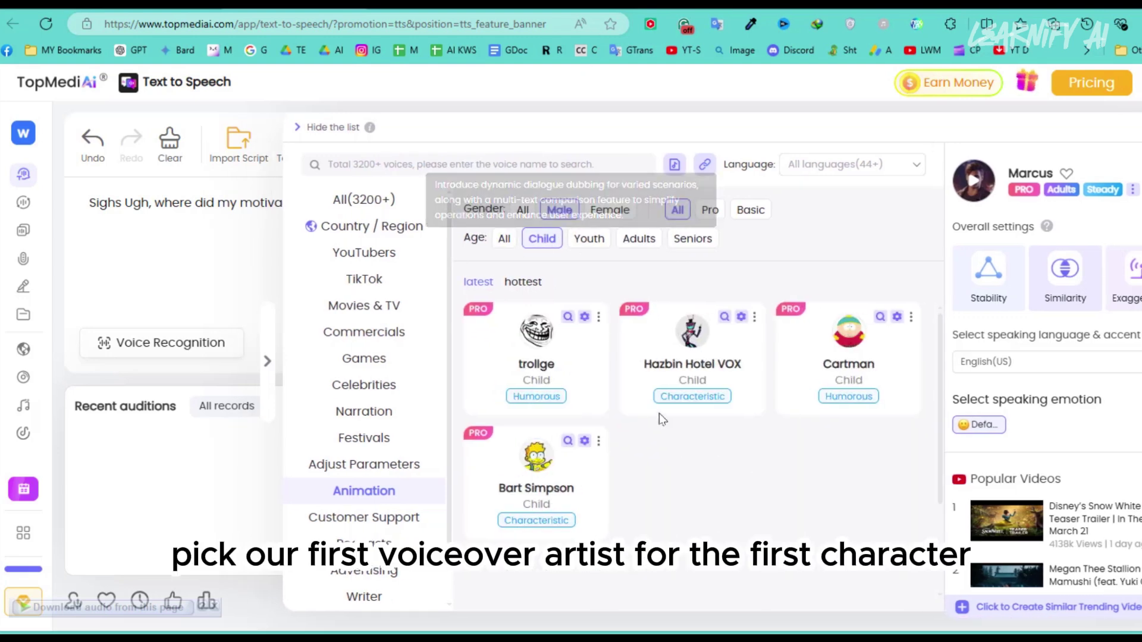
mouse_move(714, 375)
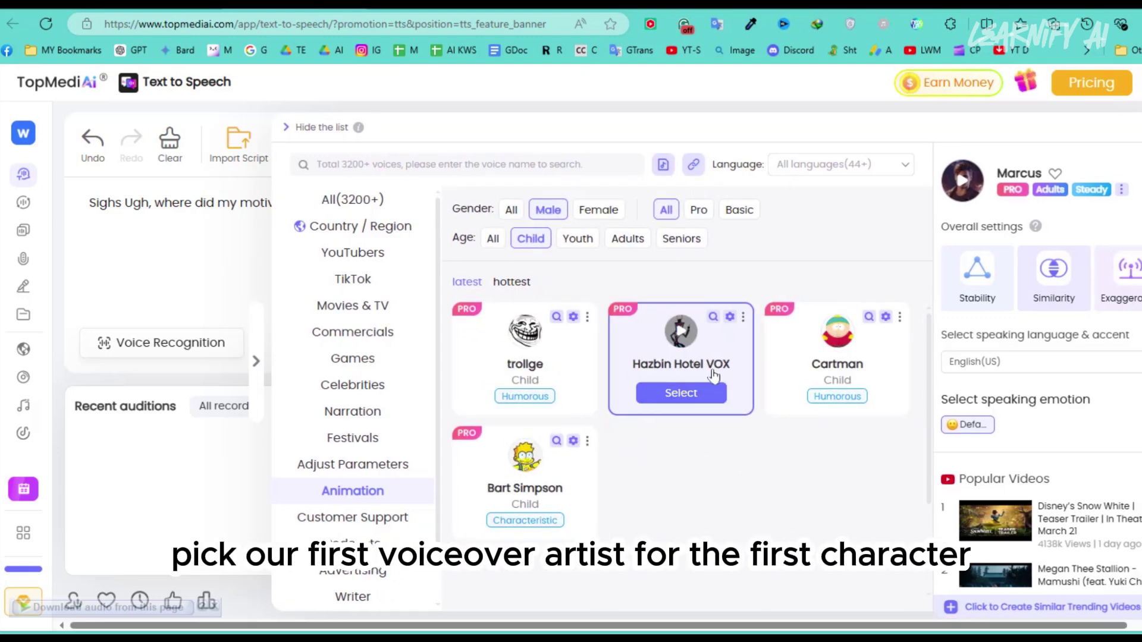
click(681, 393)
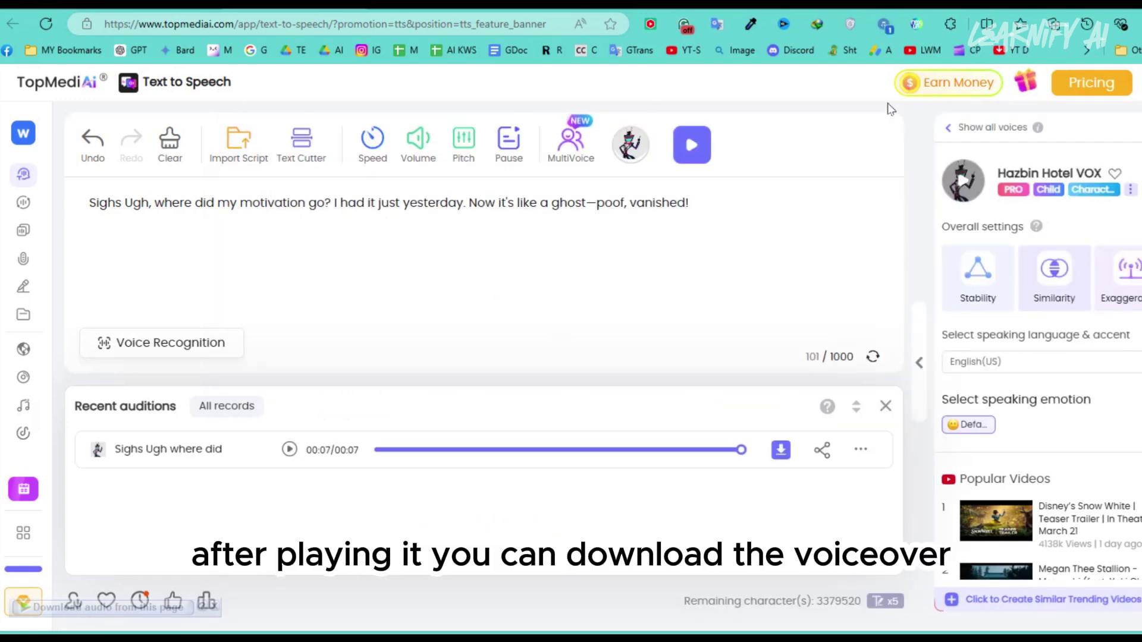
Step: Download the first line's voiceover through Audio Downloader Prime and save it as 1.wav
click(884, 25)
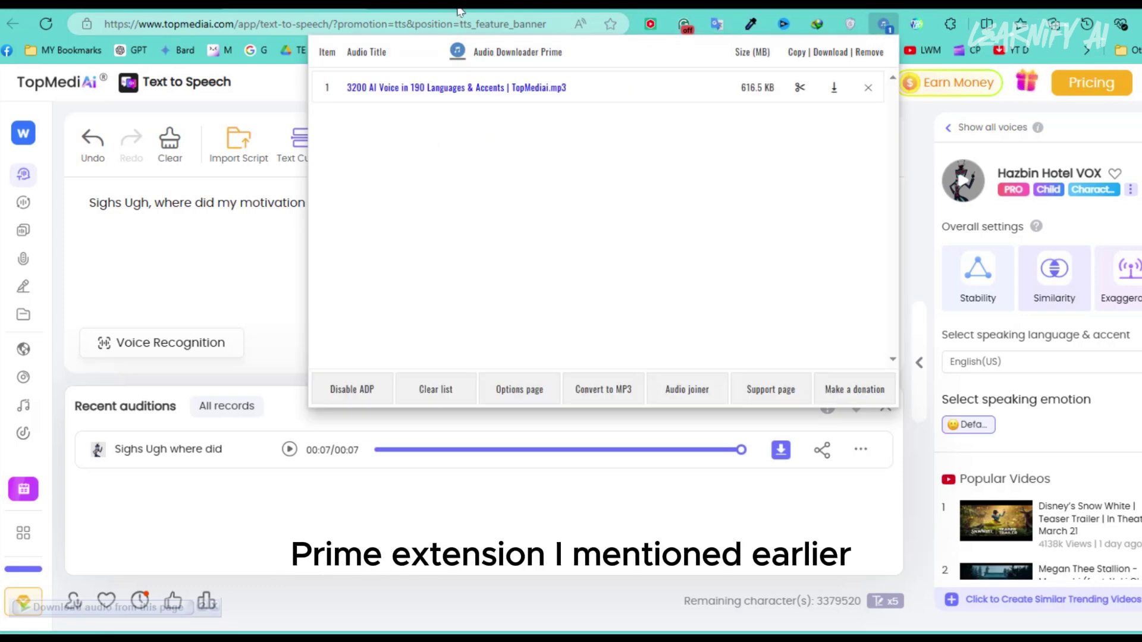
click(835, 93)
click(981, 99)
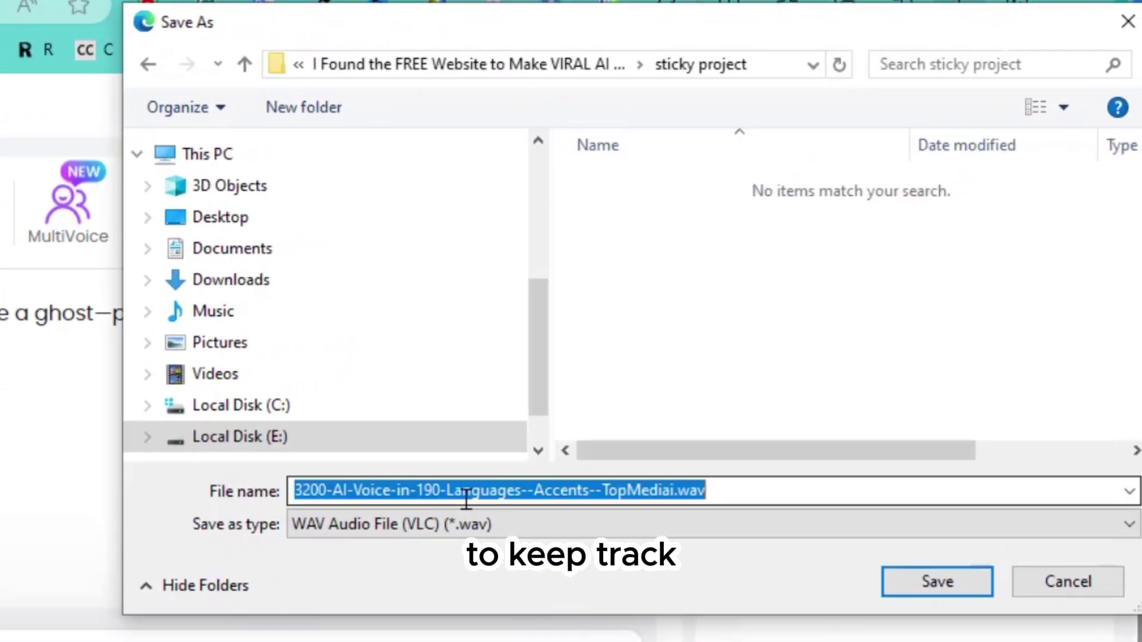
text(1)
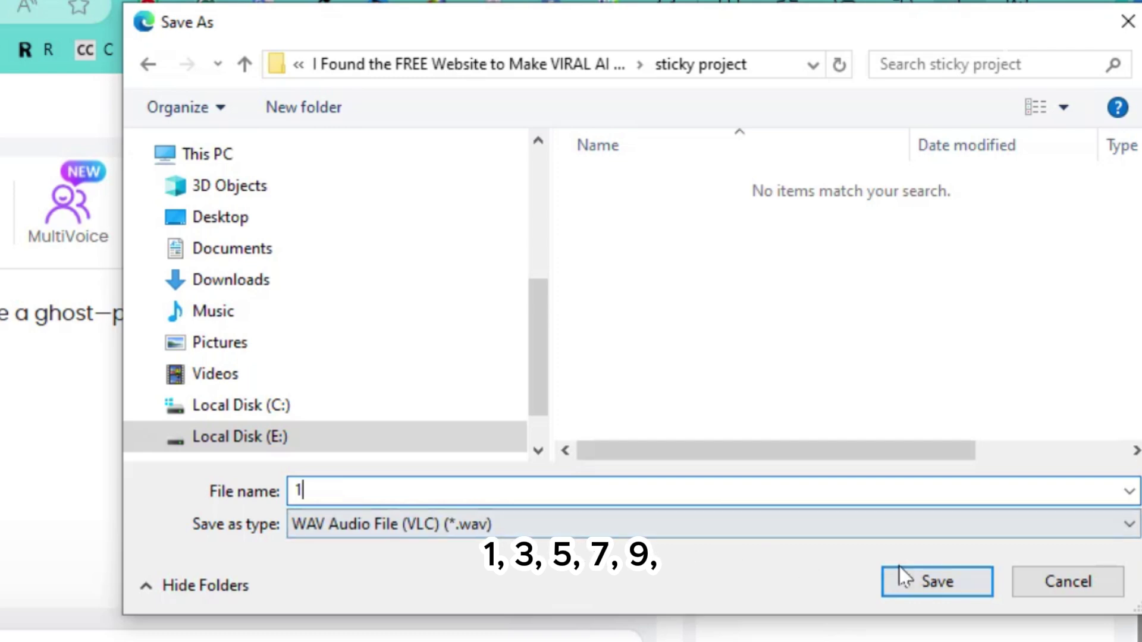
click(912, 580)
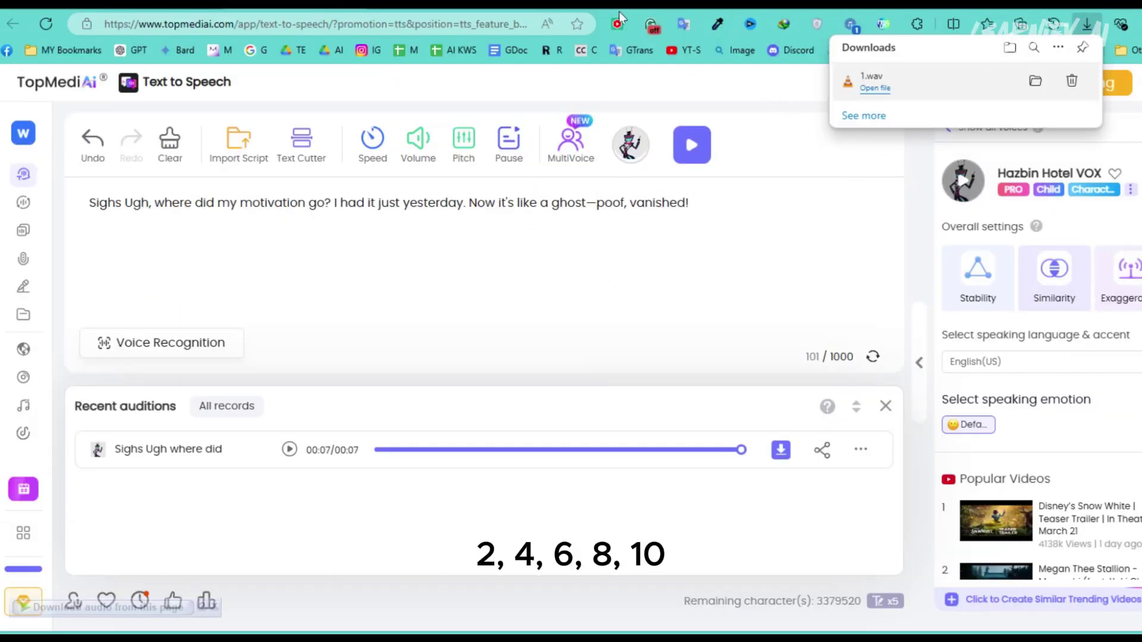
Step: Copy the Exactly! line from the script and clear the previous text
key(ctrl+Tab)
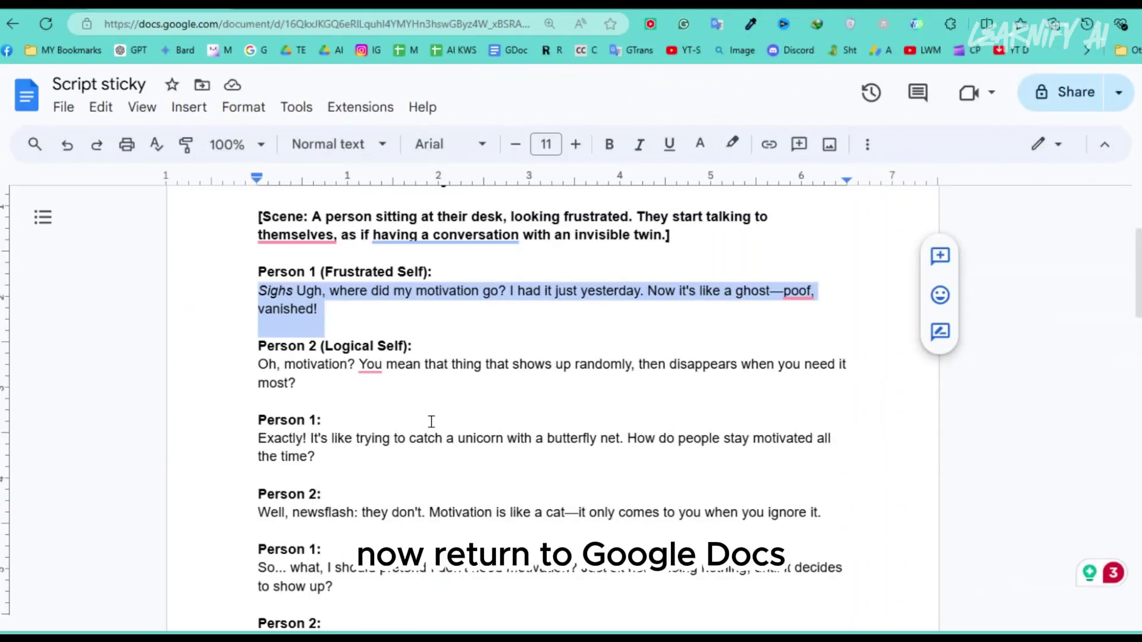
drag(245, 447, 324, 456)
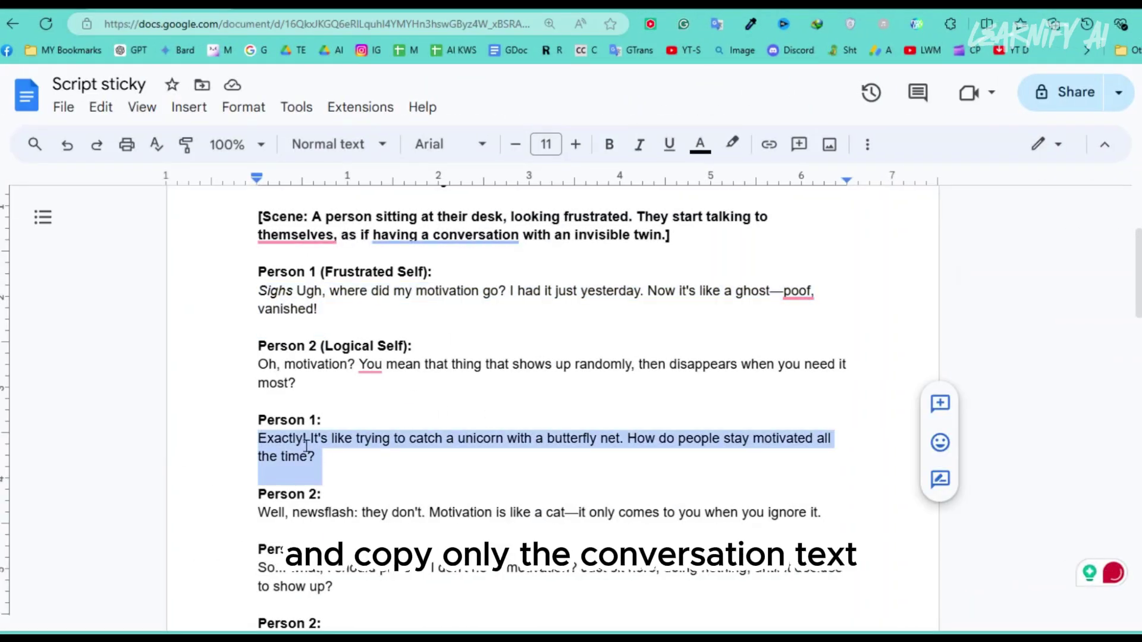
right_click(306, 445)
click(357, 192)
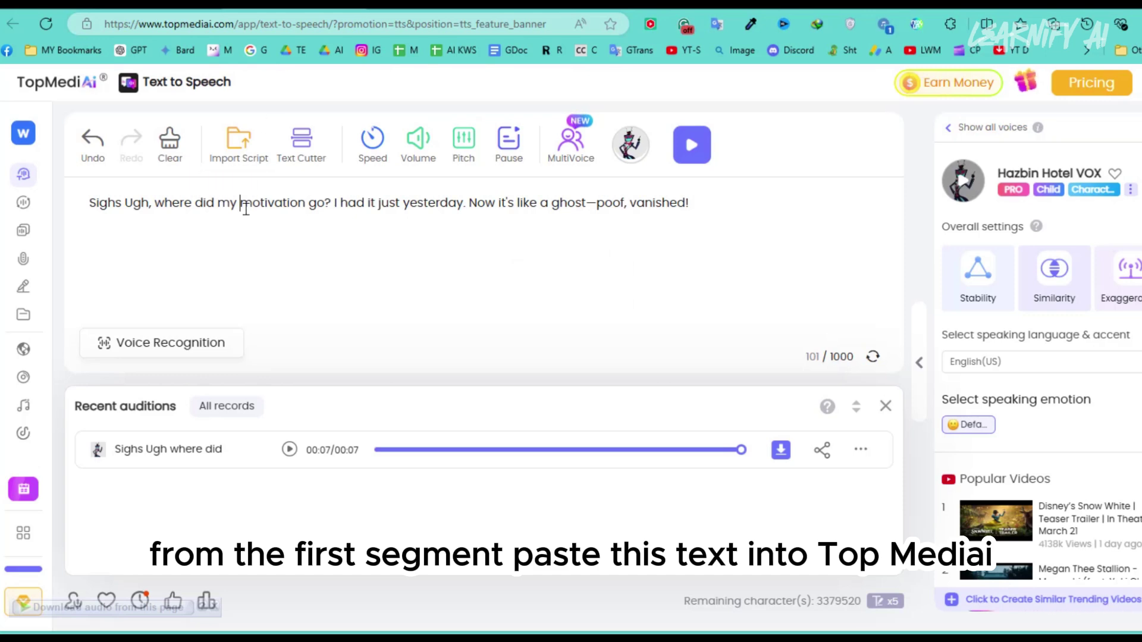
triple_click(242, 204)
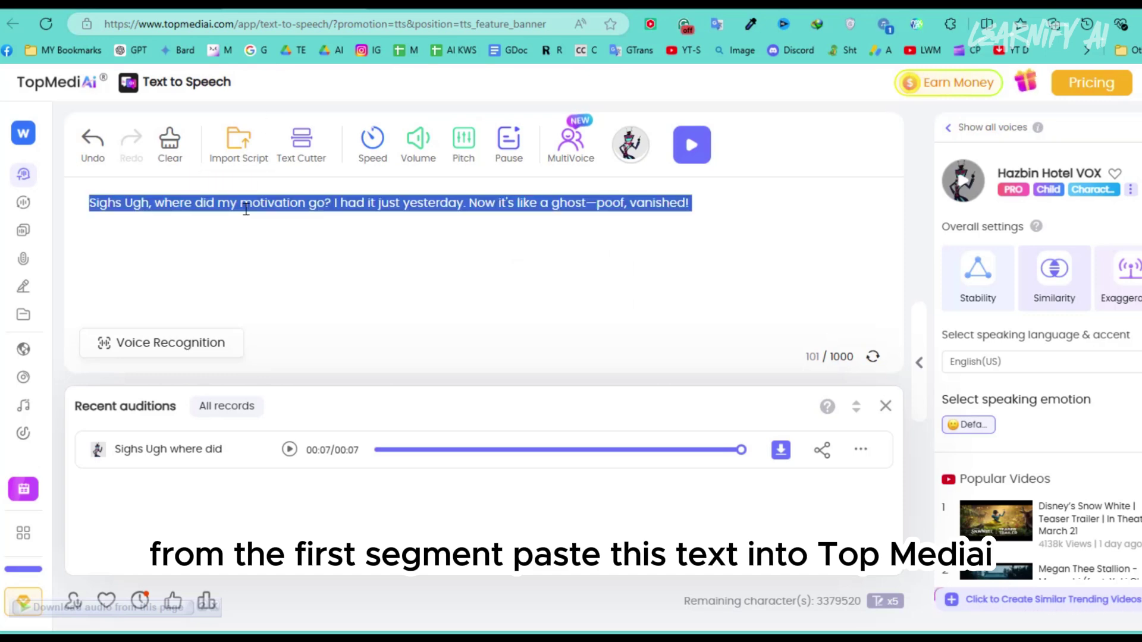
key(BackSpace)
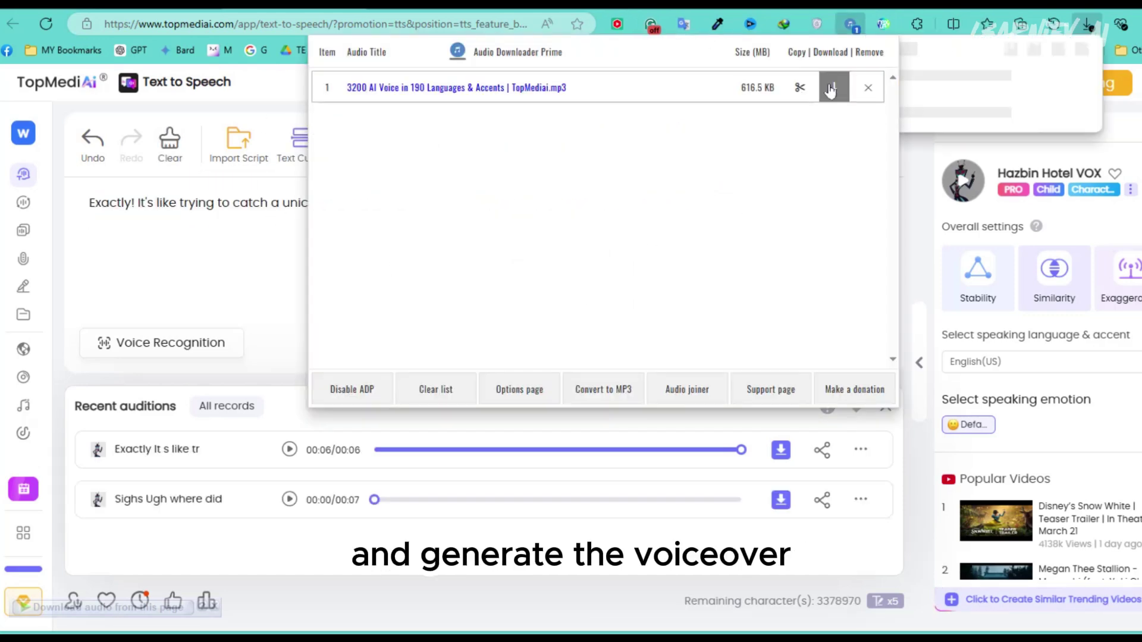
Step: Generate and save the Exactly! line's voiceover as 3.wav, then select the next line
click(828, 90)
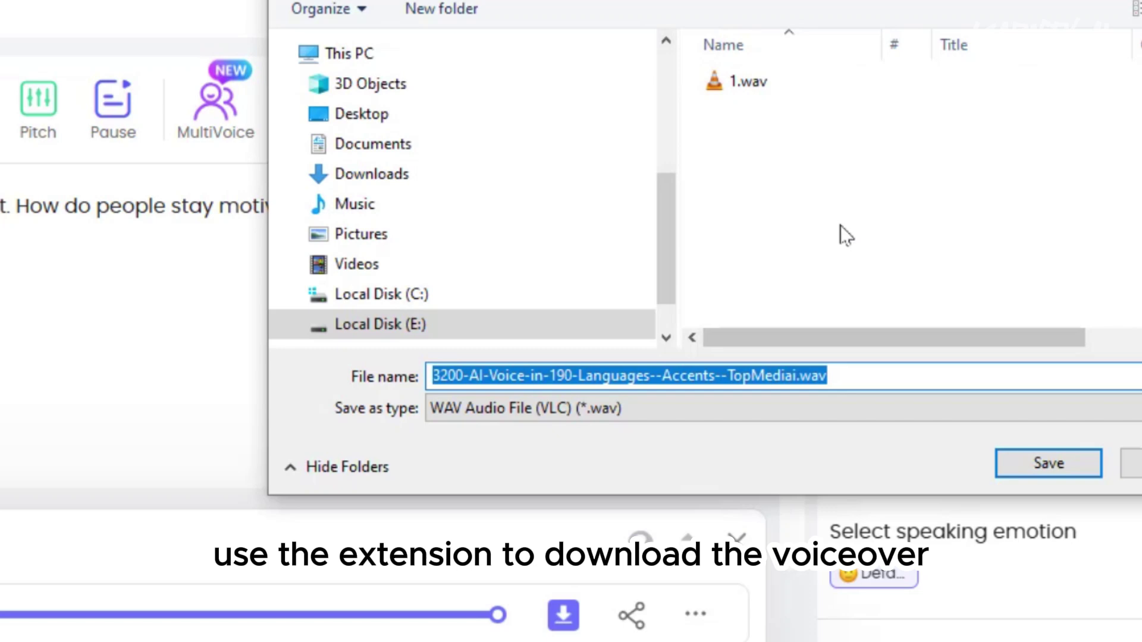
text(3)
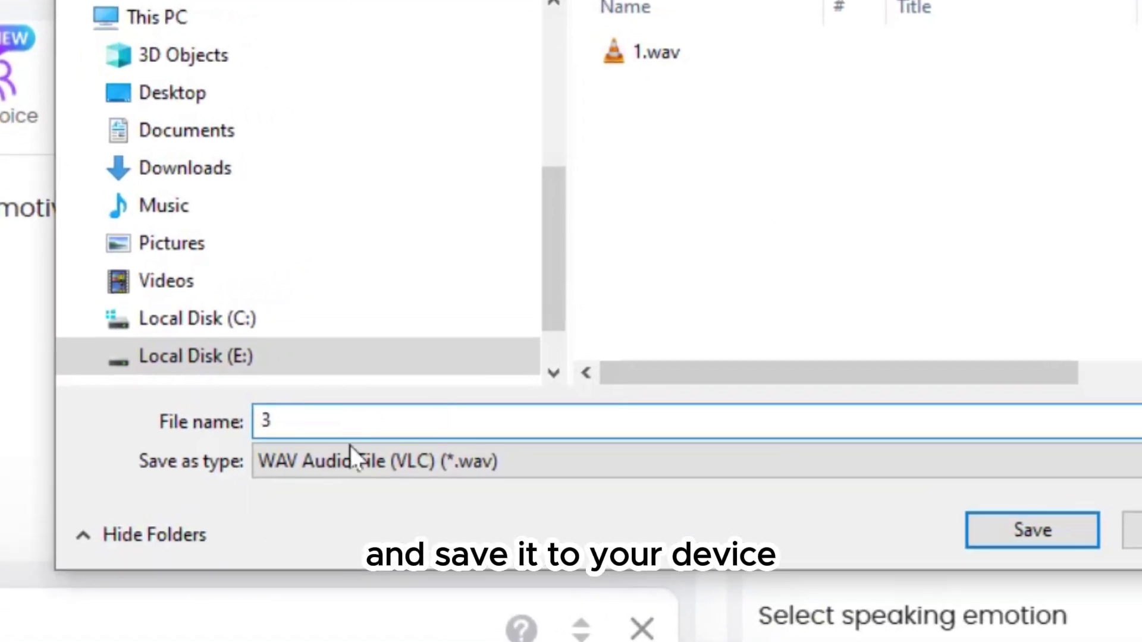
right_click(301, 211)
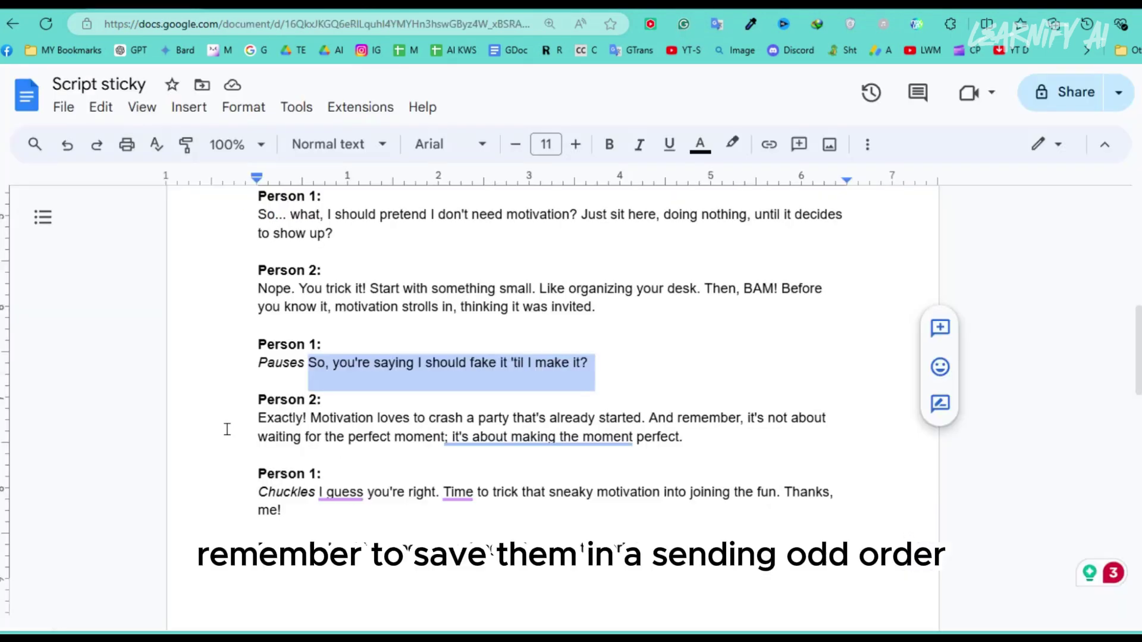
drag(377, 492, 359, 509)
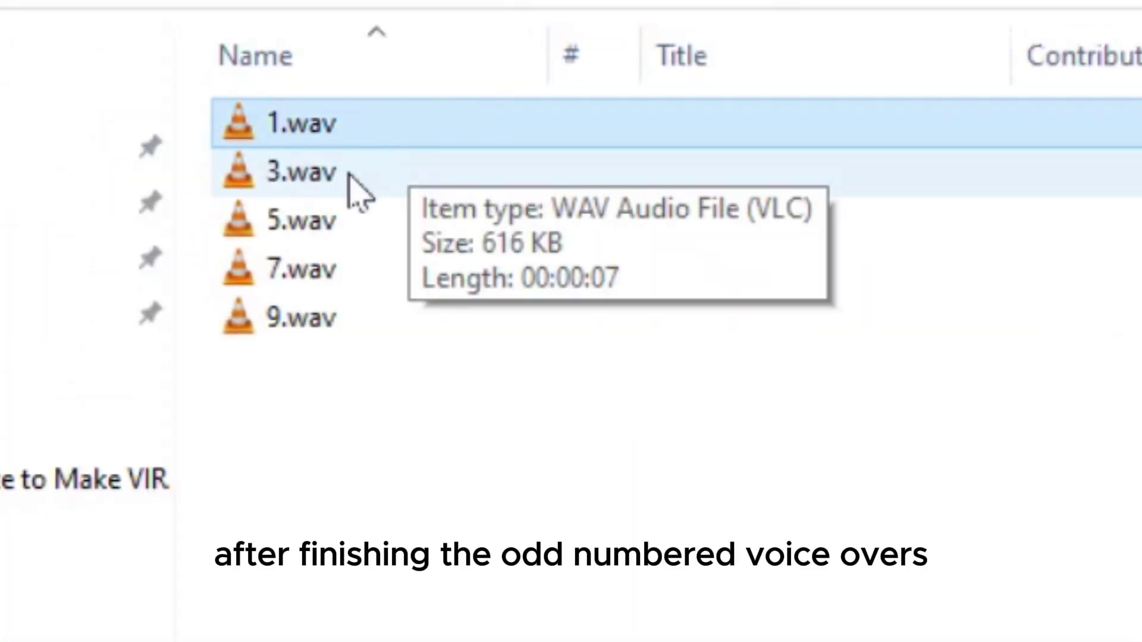
Step: Review the saved odd-numbered clips through 9.wav and select the 'Oh, motivation?' line
click(324, 235)
click(324, 317)
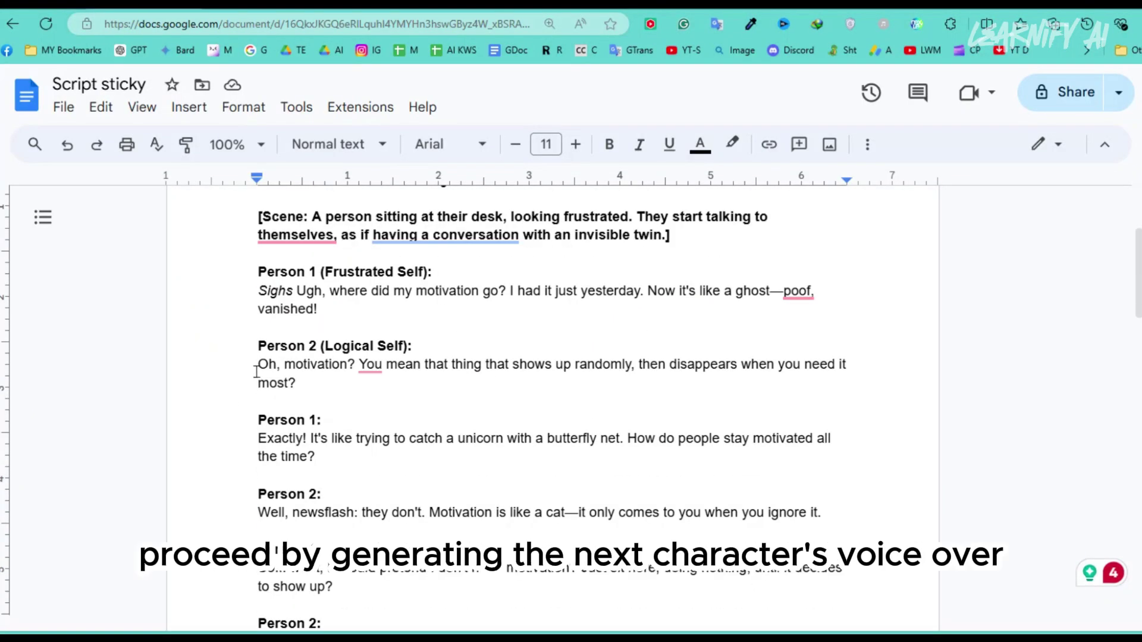
drag(255, 372, 296, 383)
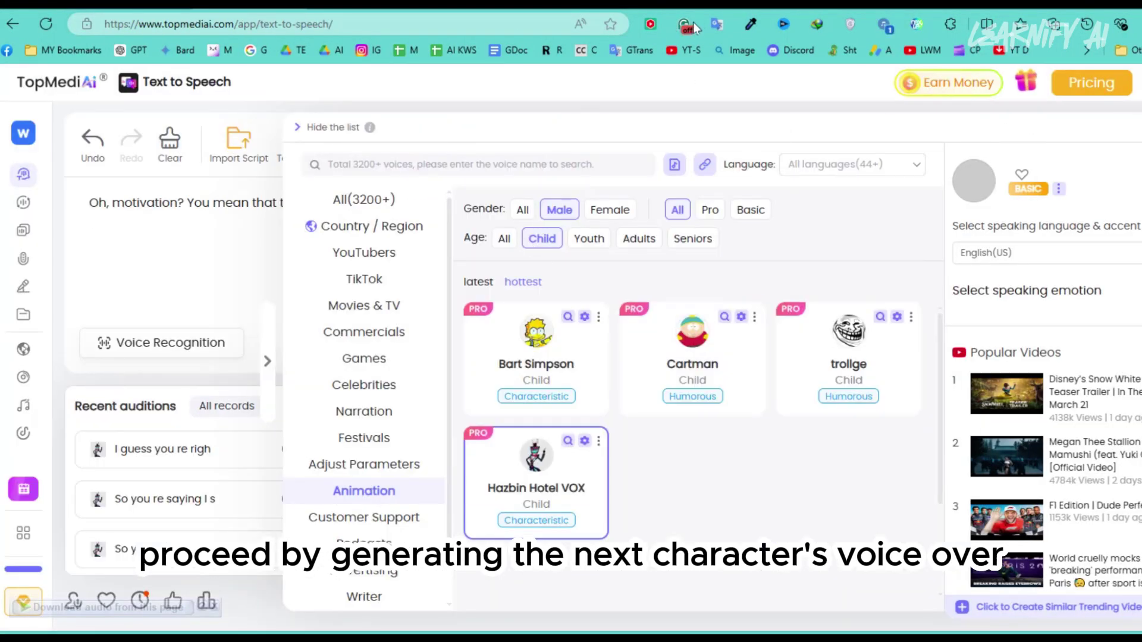
Step: Voice the 'Oh, motivation?' line as Cartman and save it as 2.wav
mouse_move(677, 337)
click(680, 393)
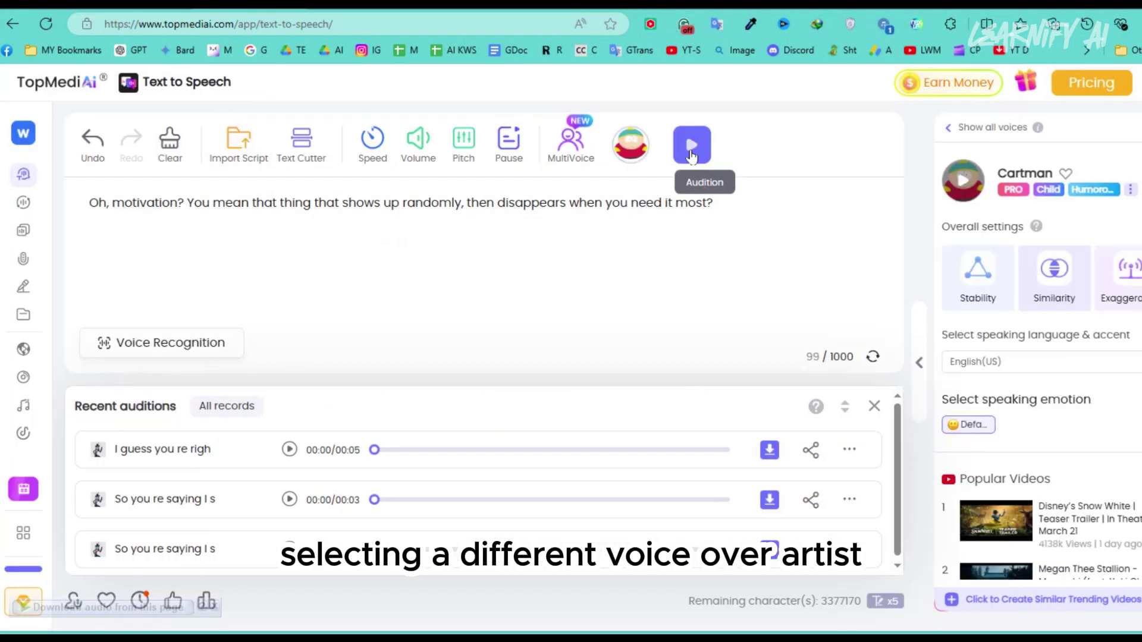
click(885, 25)
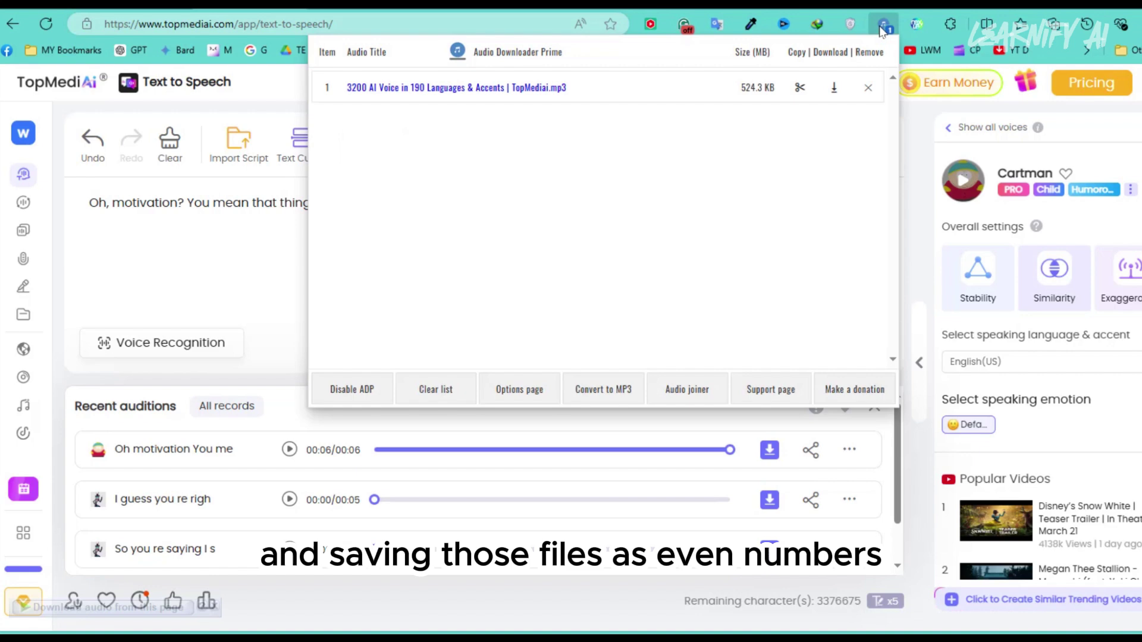
click(834, 87)
click(973, 101)
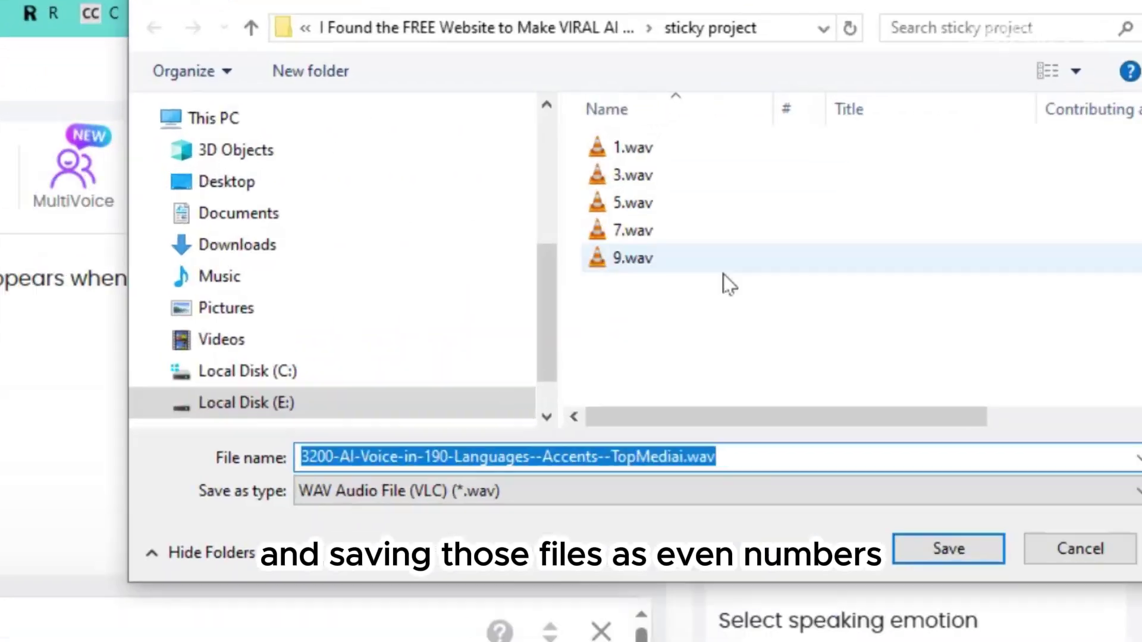
text(2)
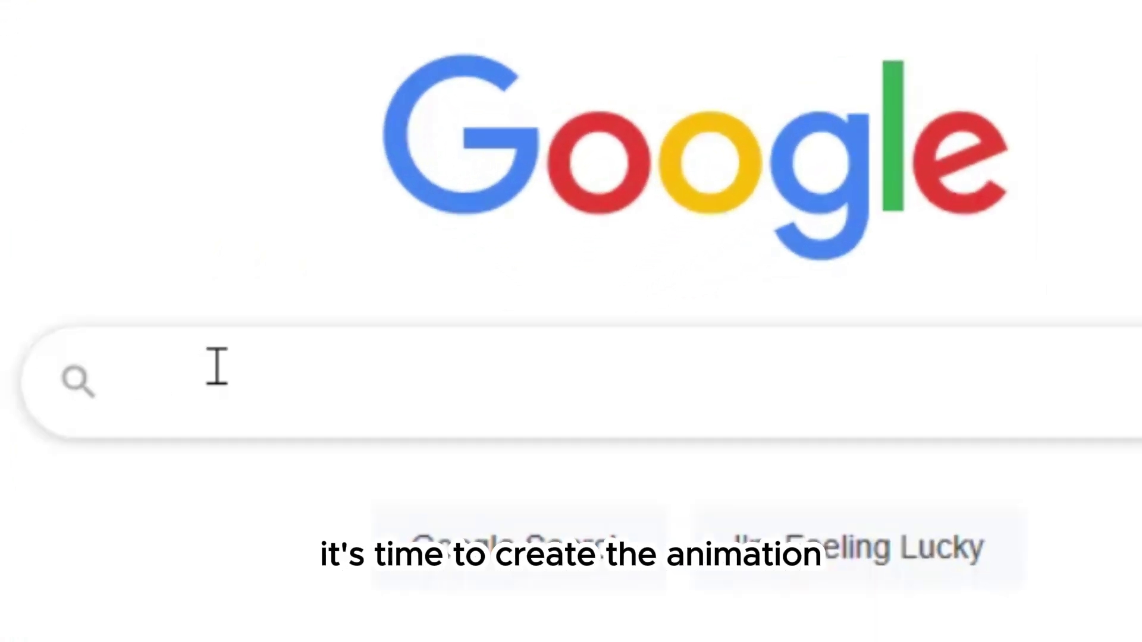
Step: Search Google for 'mp3 to animation' and open Adobe's 'Animate your voice for free.' result
click(216, 367)
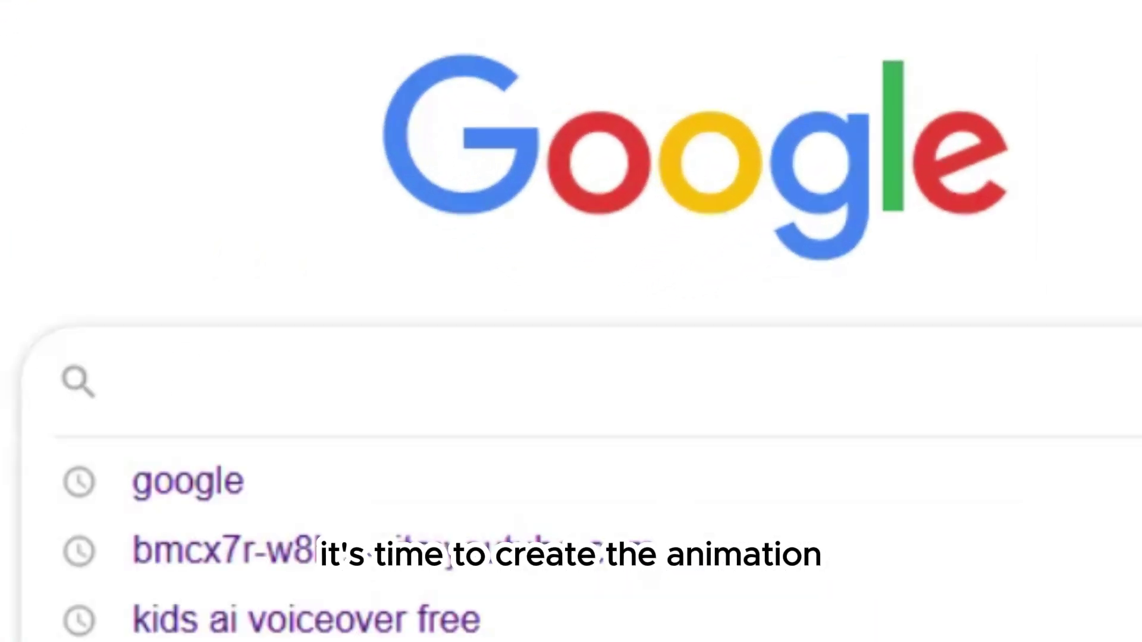
text(mp3 t)
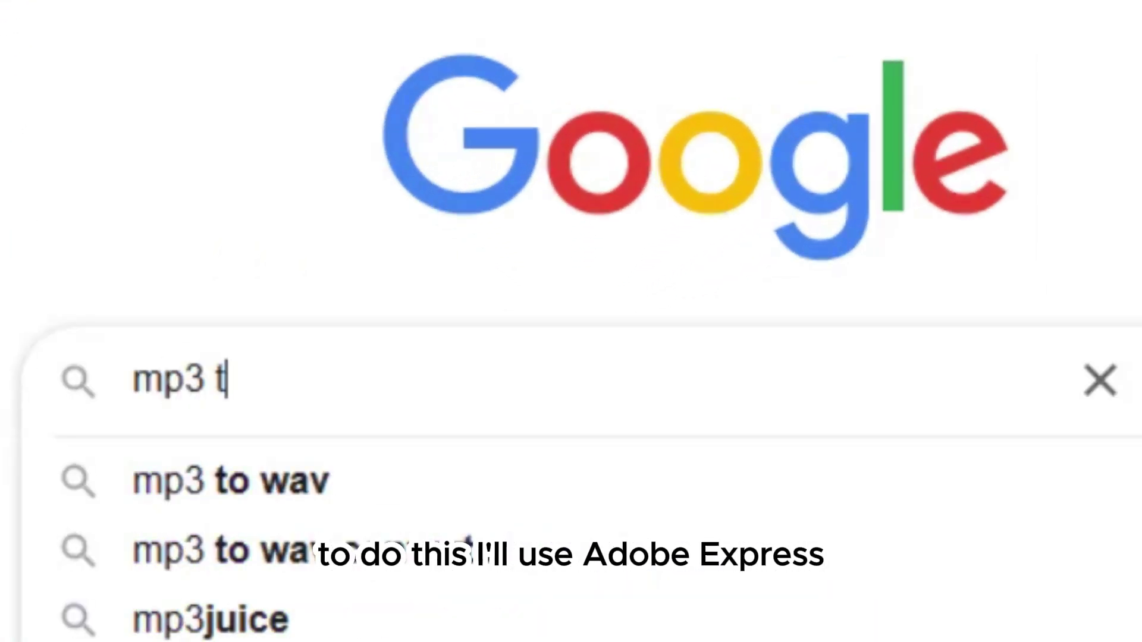
text(o animation)
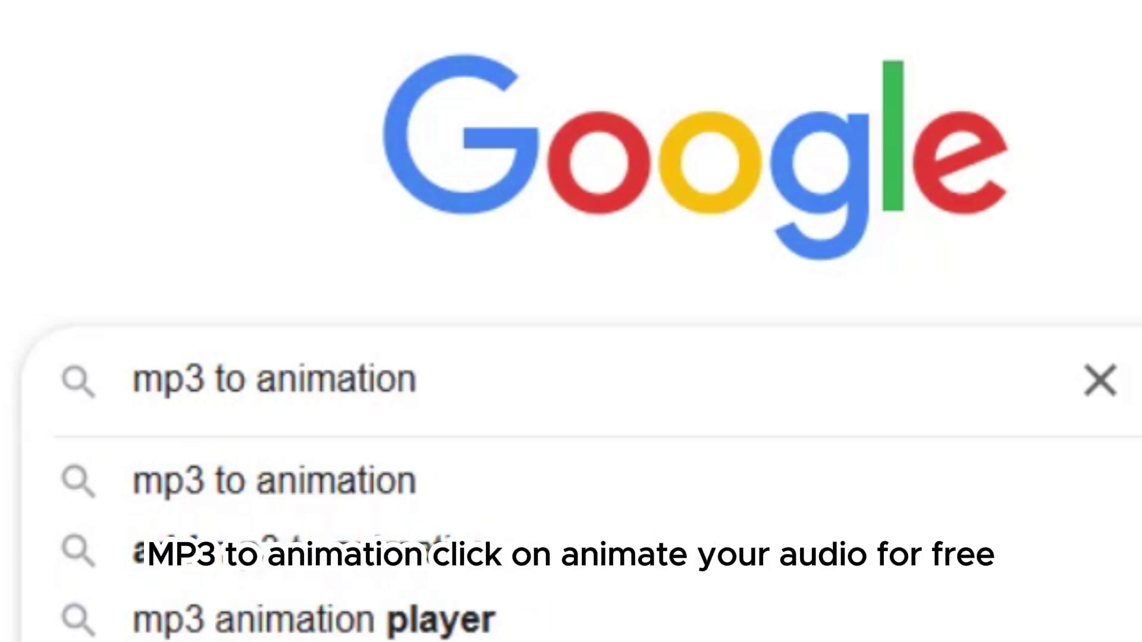
key(Return)
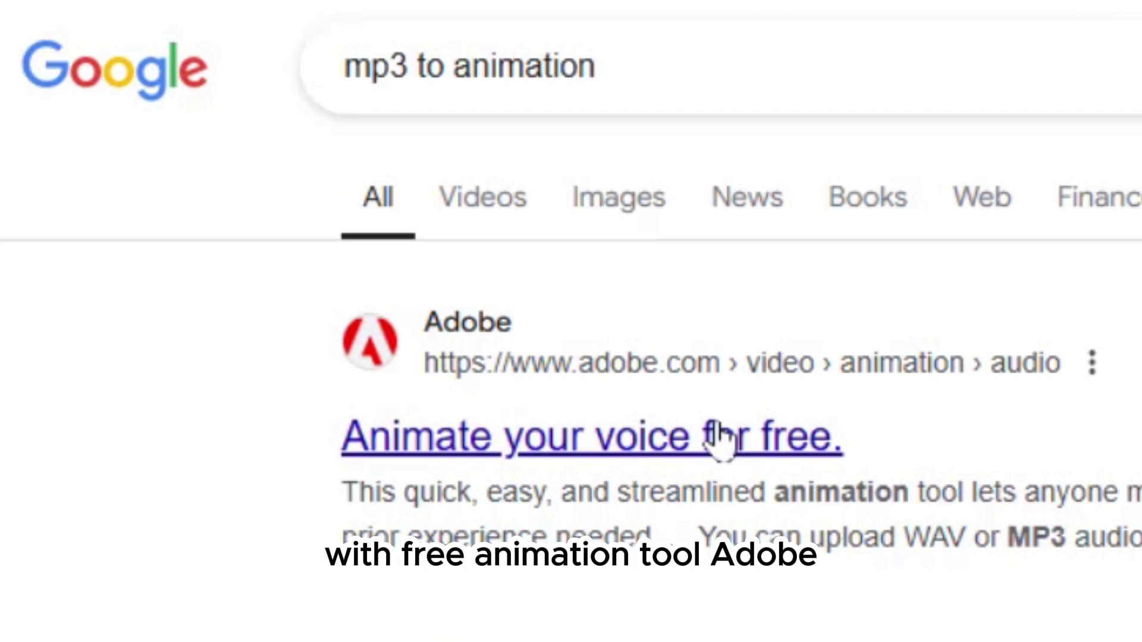
click(720, 434)
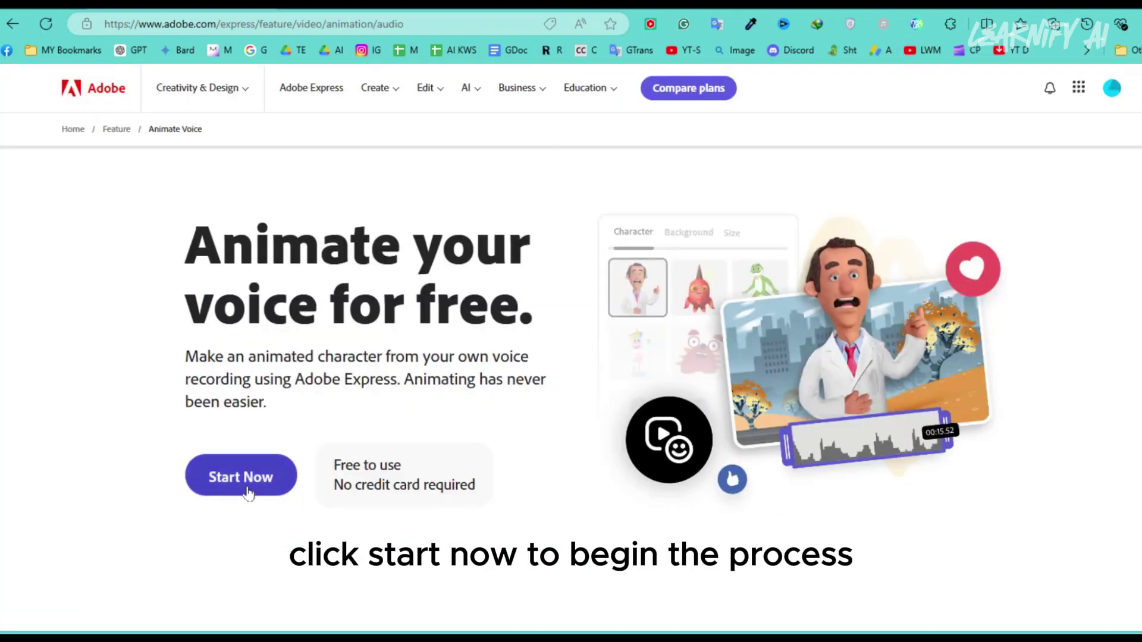
Step: Launch the Animate from audio tool and browse the characters to Sticky
click(253, 492)
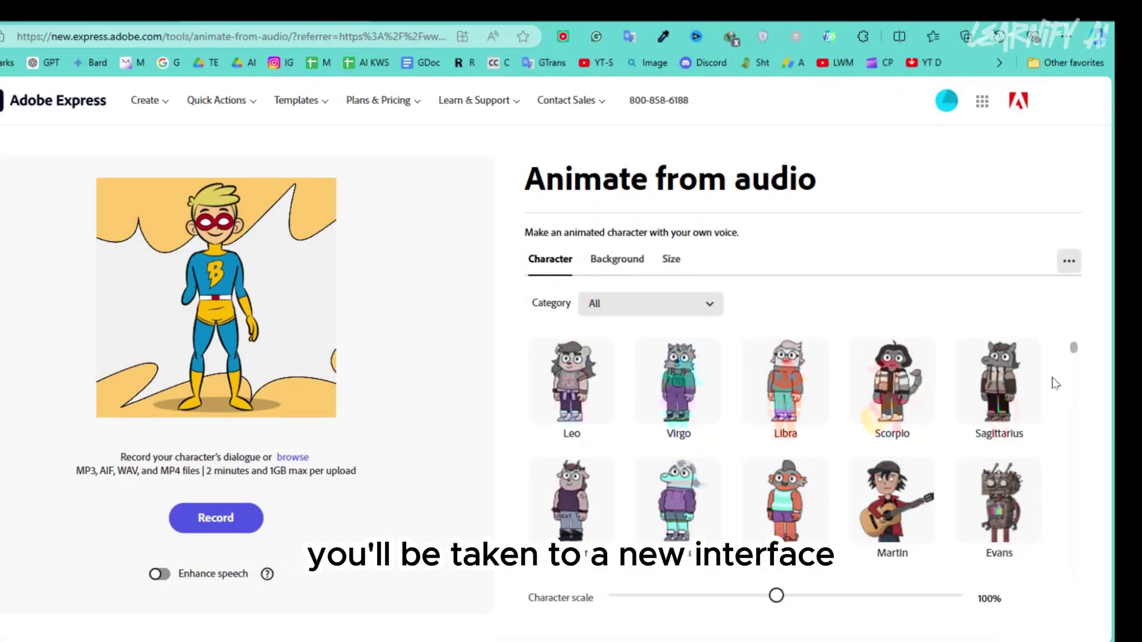
scroll(1065, 372, down, 10)
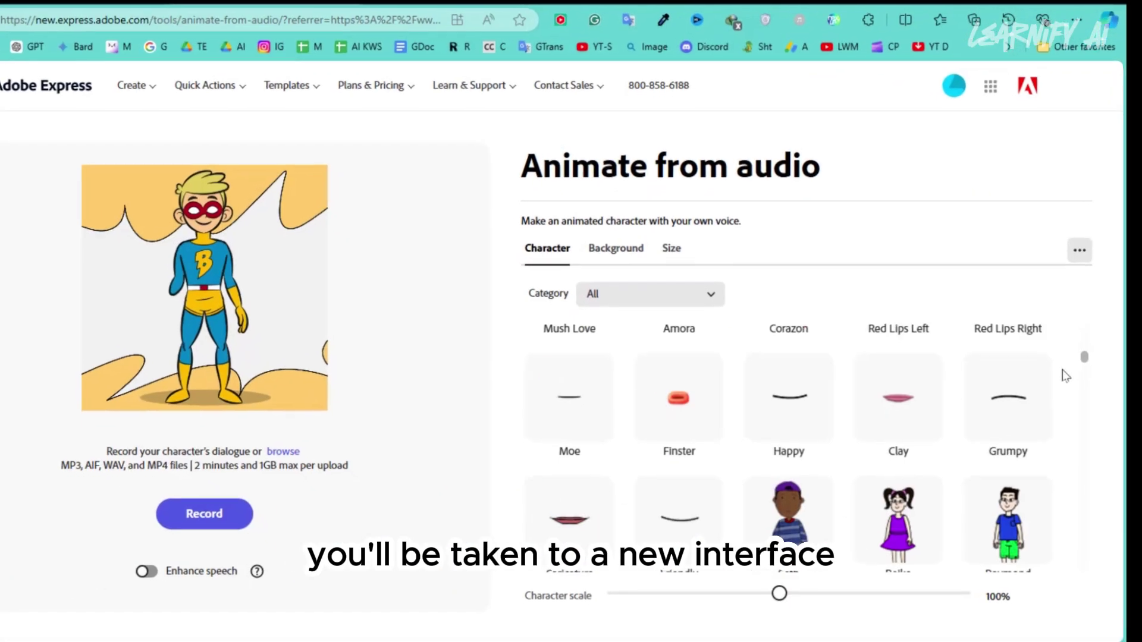
scroll(1078, 367, down, 15)
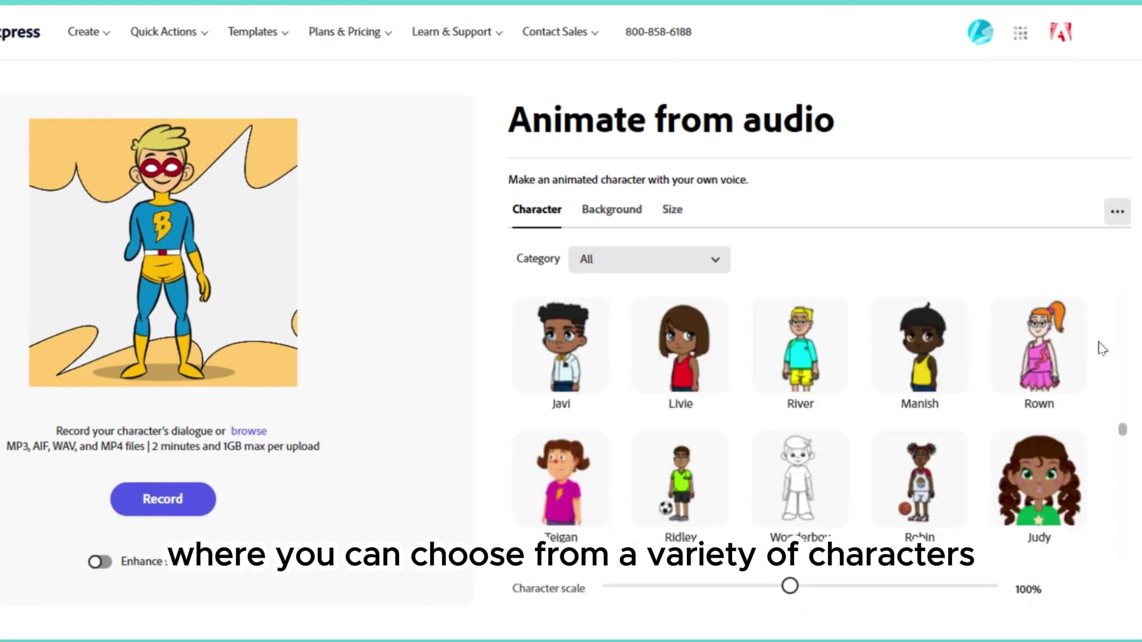
scroll(1100, 348, down, 8)
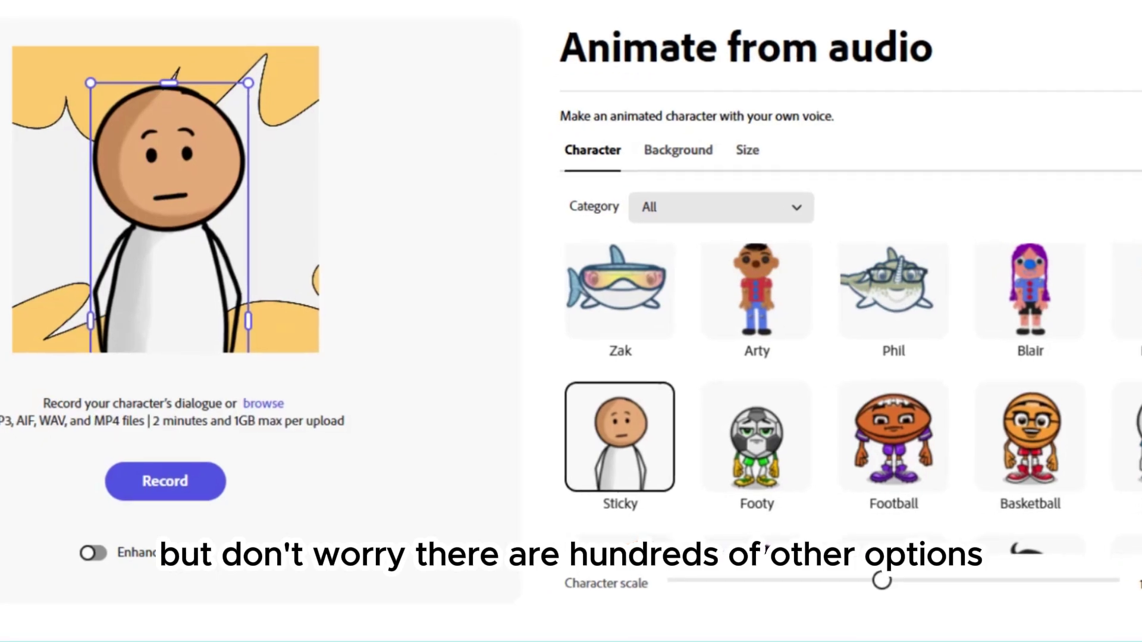
Step: Set the animation background to Baseball Diamond and bring up the size options
click(689, 151)
scroll(741, 482, down, 10)
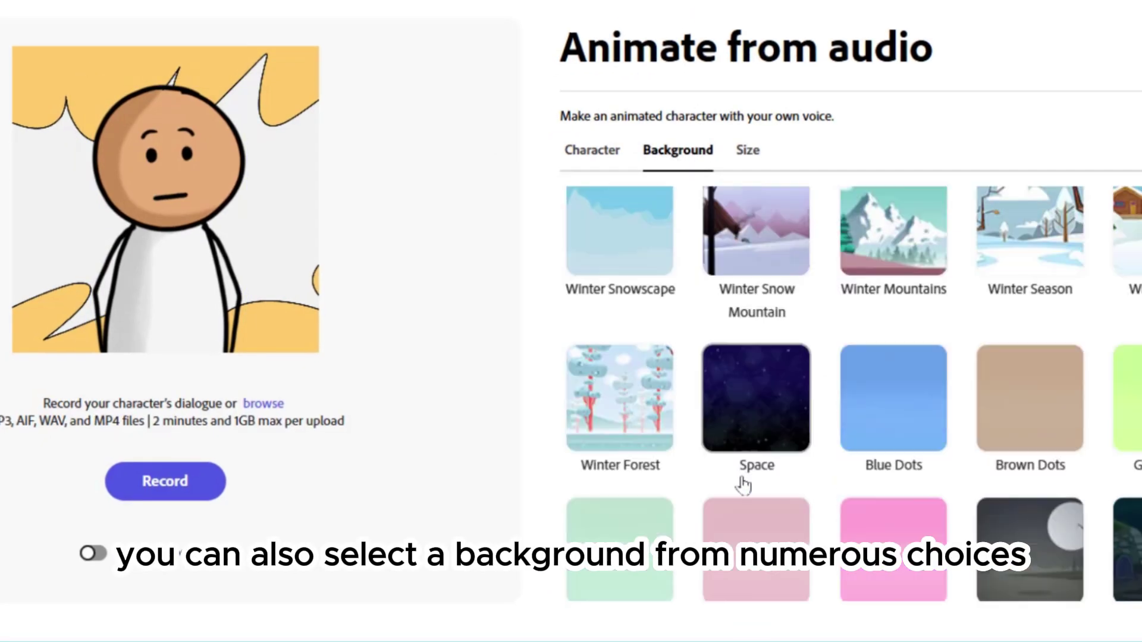
scroll(738, 474, down, 3)
click(620, 469)
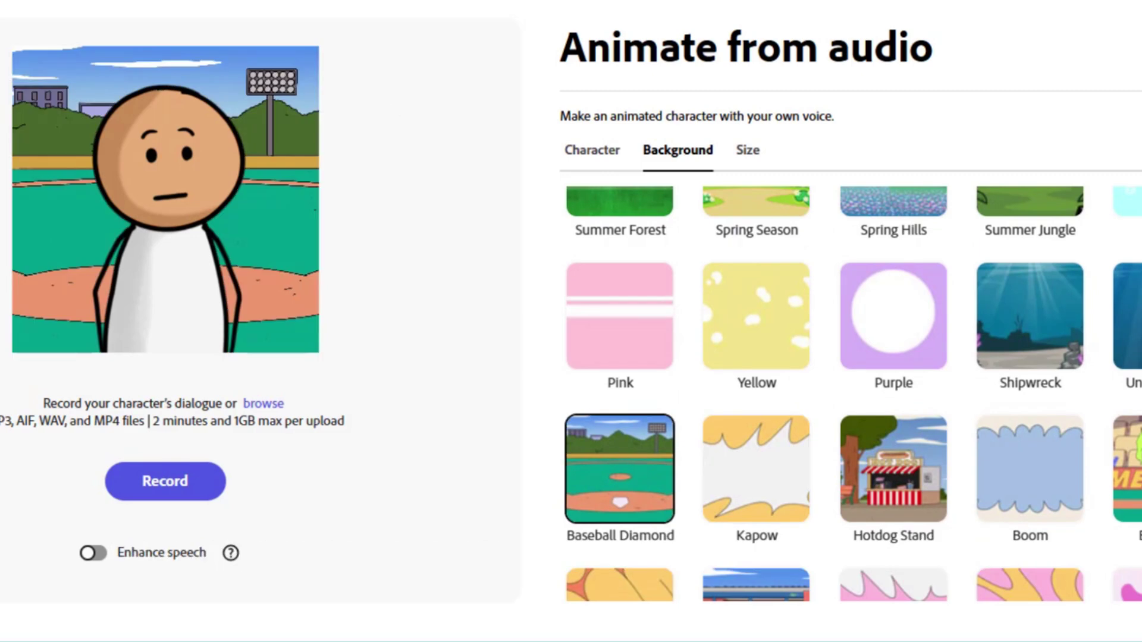
click(747, 147)
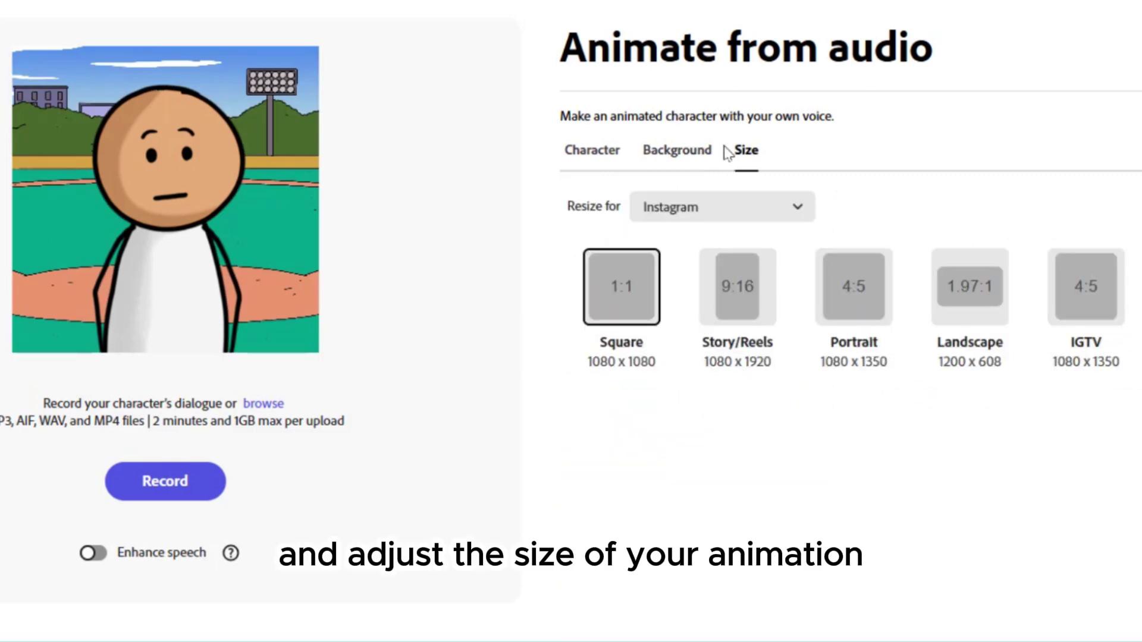
Step: Size the Sticky animation for YouTube Shorts at 9:16
click(722, 207)
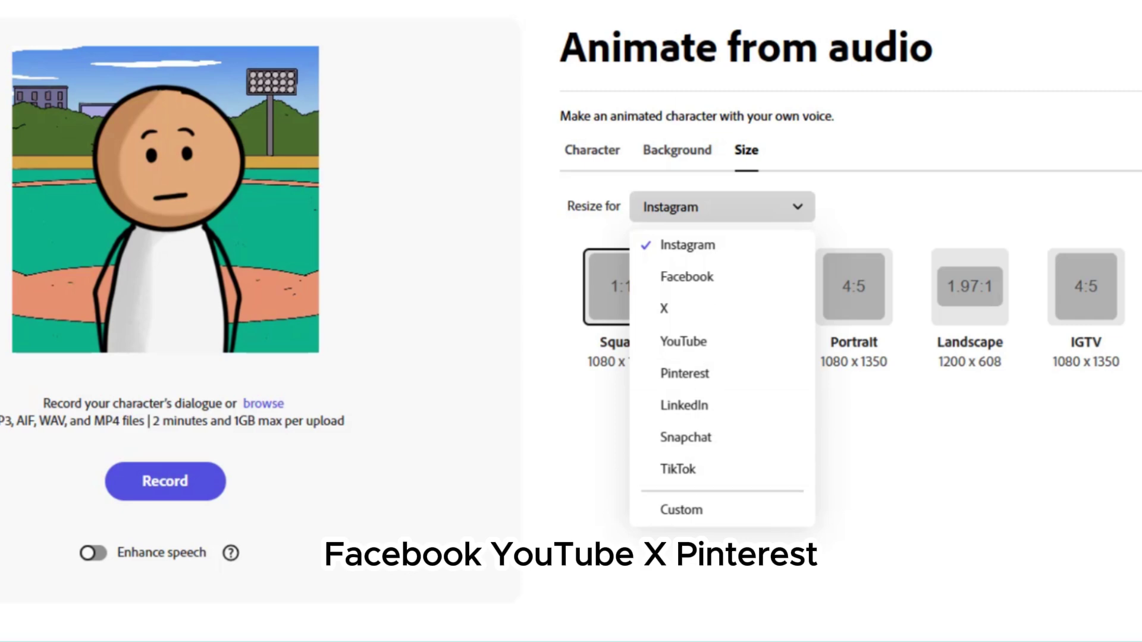
click(684, 342)
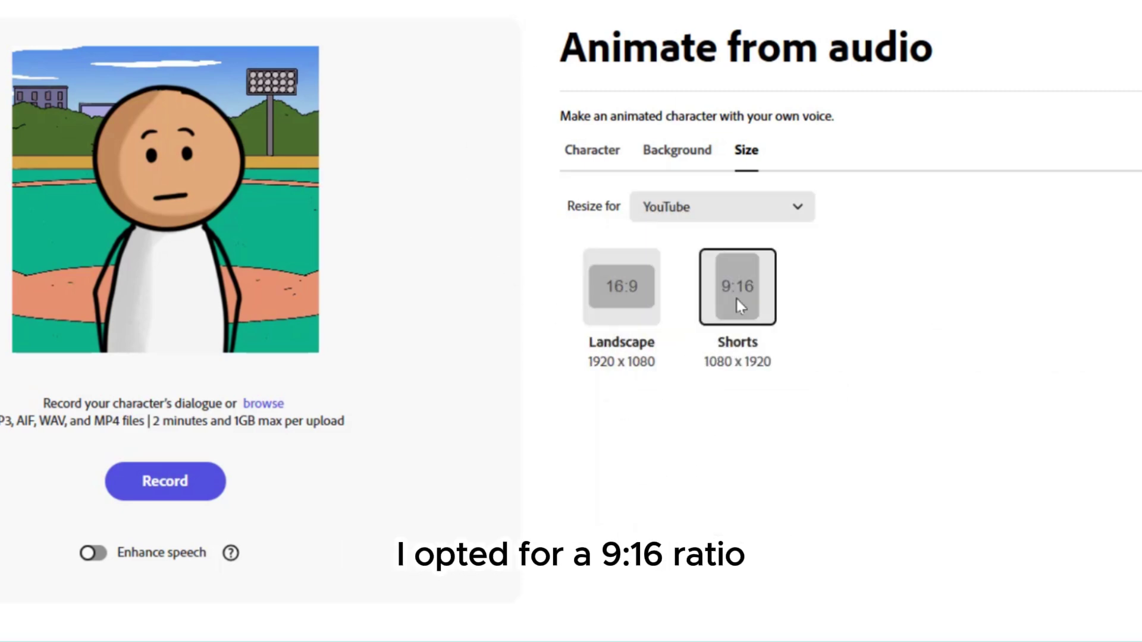
mouse_move(168, 140)
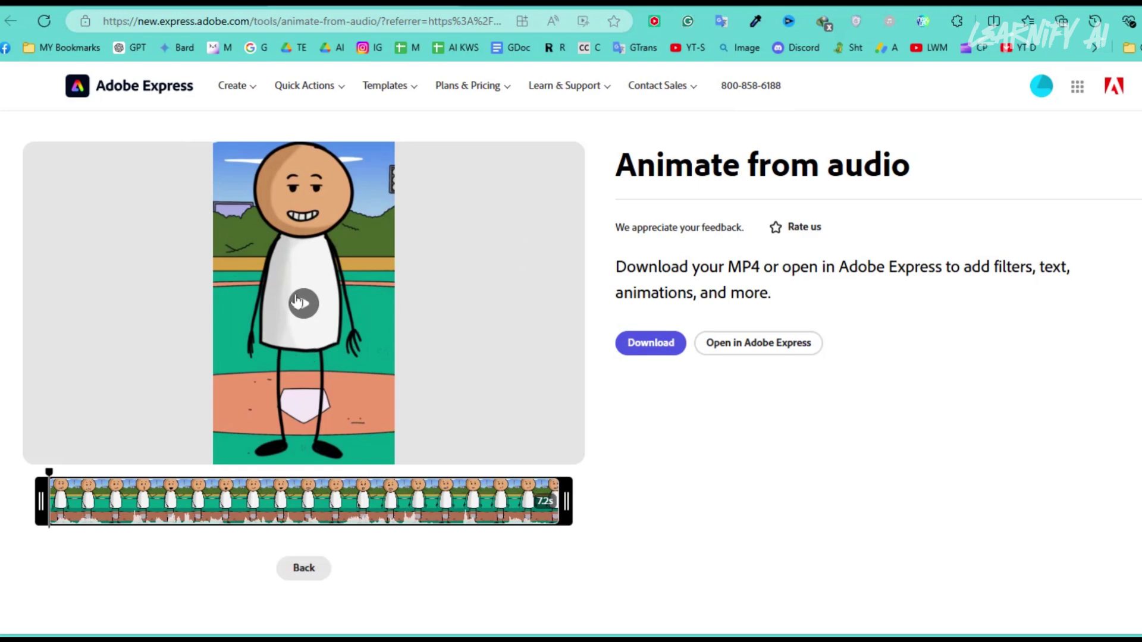
Step: Preview the animation, then save it as 1.mp4 in the 'sticky video from adobe' folder
click(297, 302)
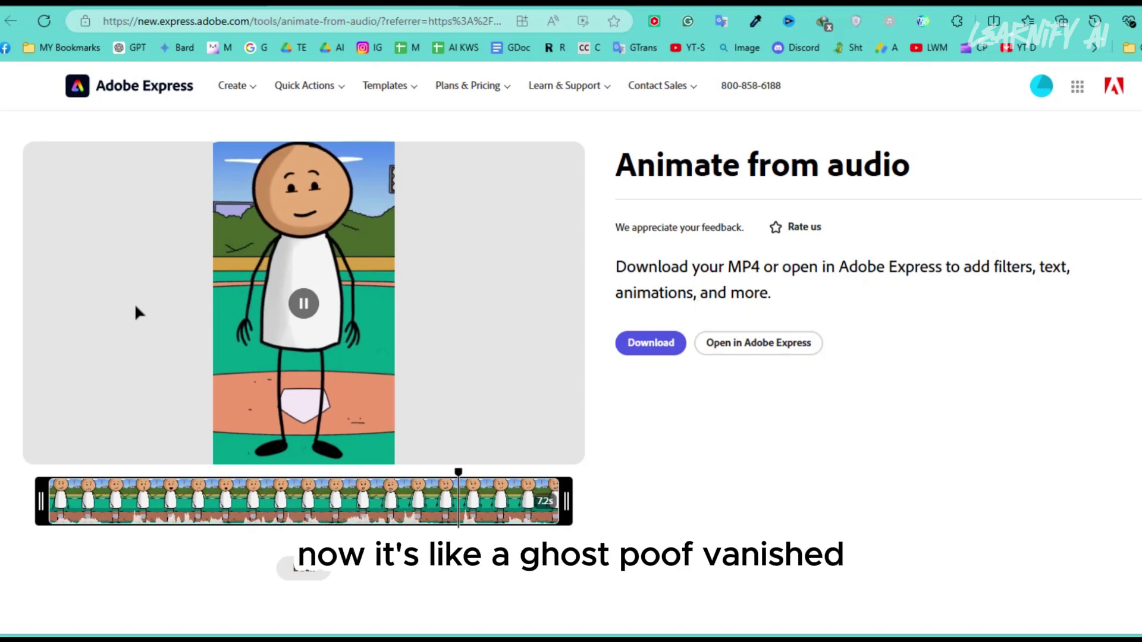
click(650, 343)
click(998, 98)
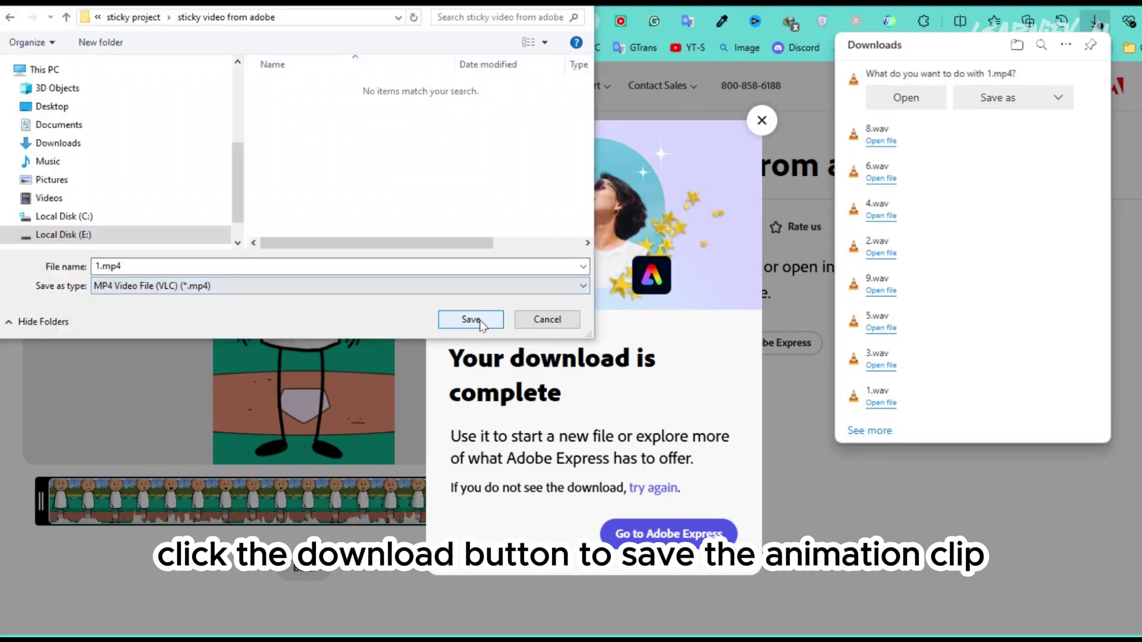
click(471, 320)
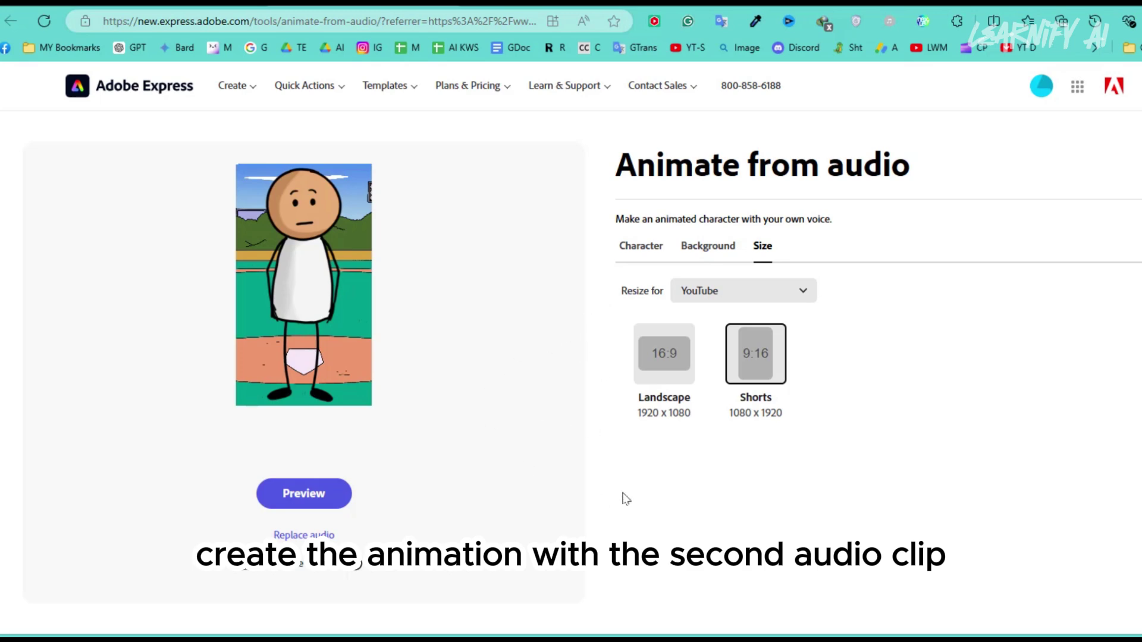
Step: Replace the audio with the second clip and download its newly generated animation
click(314, 535)
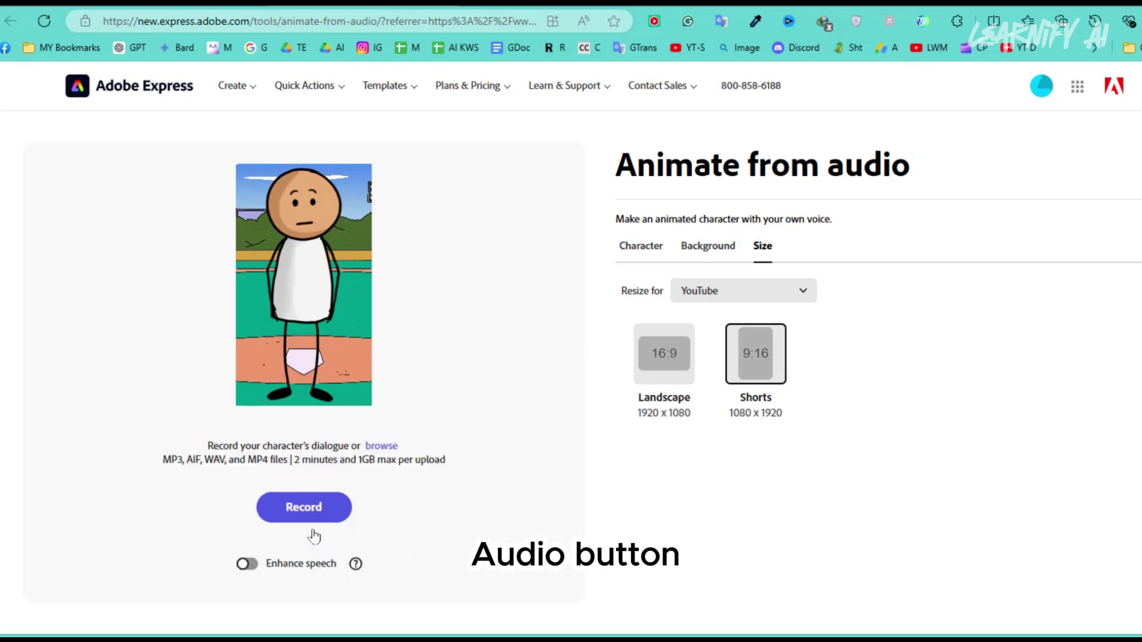
click(380, 447)
double_click(241, 115)
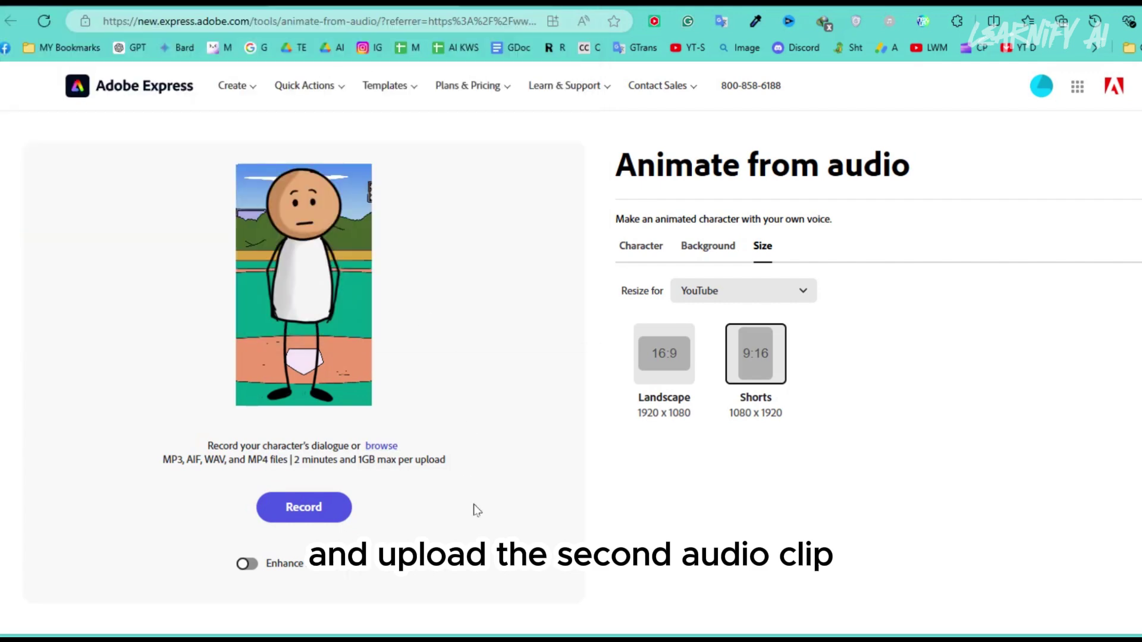
click(651, 341)
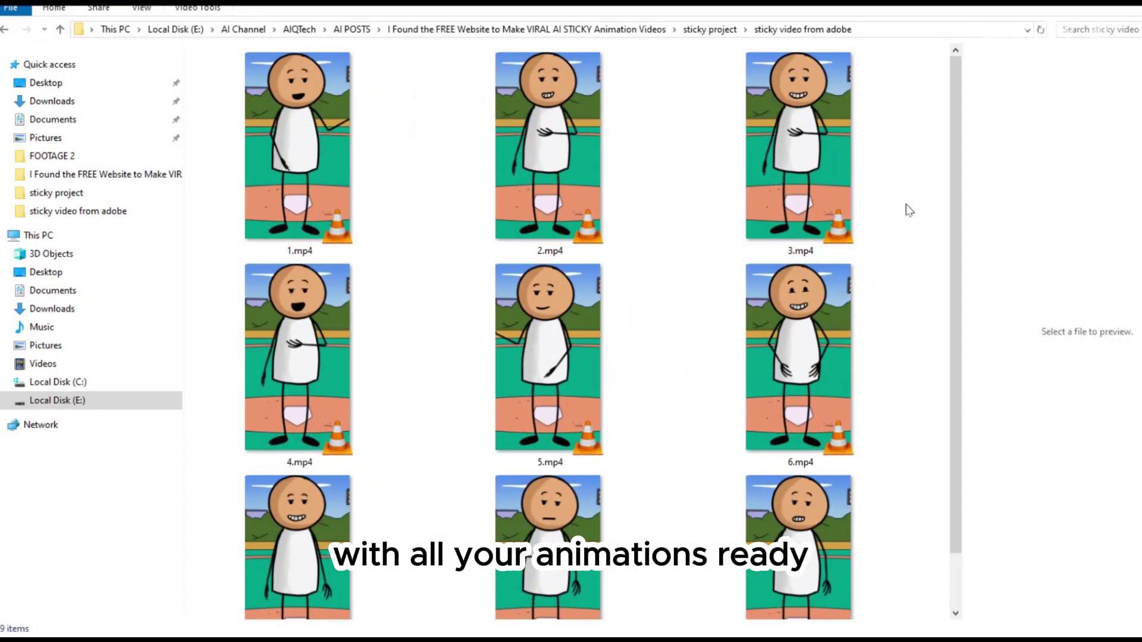
scroll(904, 209, down, 1)
scroll(904, 208, up, 1)
scroll(907, 203, down, 1)
scroll(906, 197, up, 1)
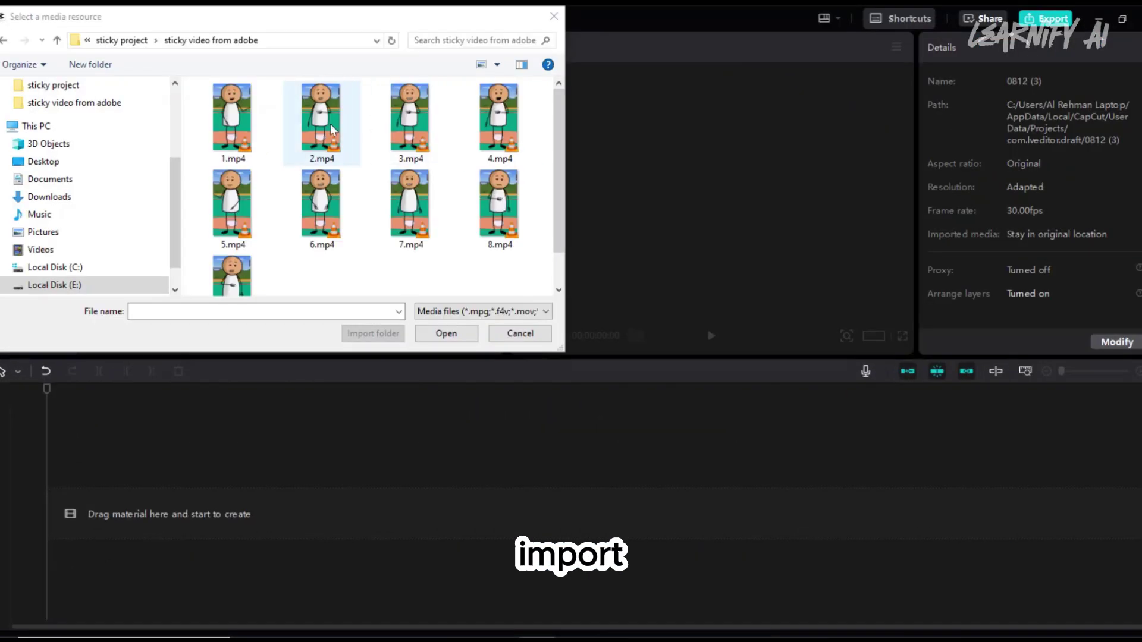
Step: Import 1.mp4 through 9.mp4 in sequence onto the timeline, then highlight the script lines
key(ctrl+a)
click(447, 333)
drag(332, 140, 134, 510)
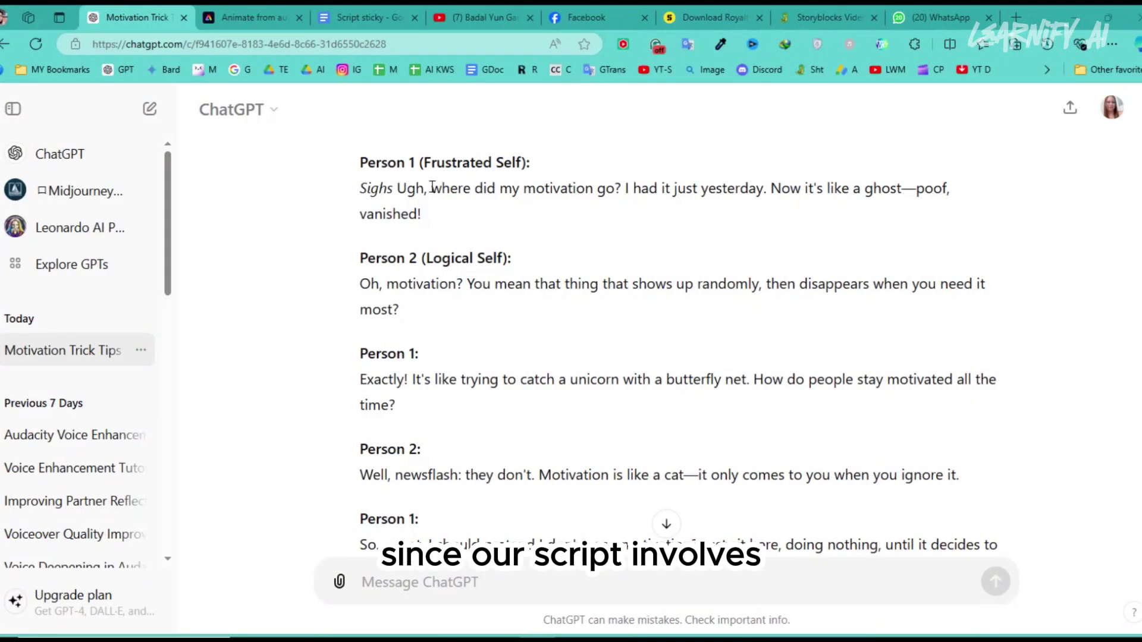
drag(431, 187, 556, 215)
drag(468, 284, 506, 312)
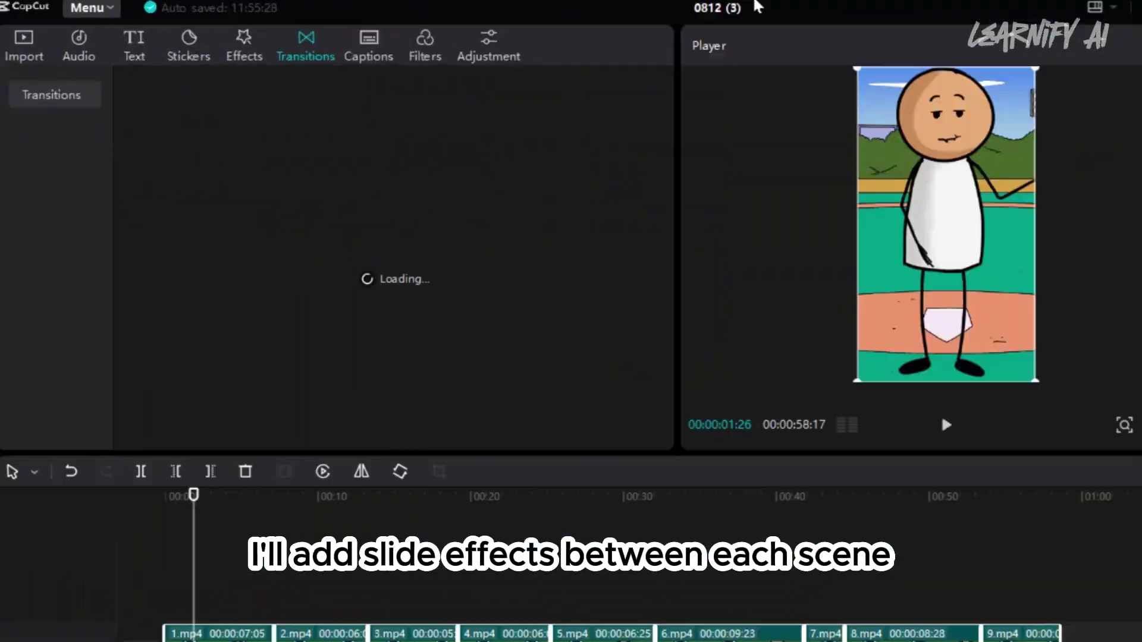
Step: Add Right slide transitions between the clips and preview them from the start
text(slide eff)
key(BackSpace)
key(BackSpace)
key(BackSpace)
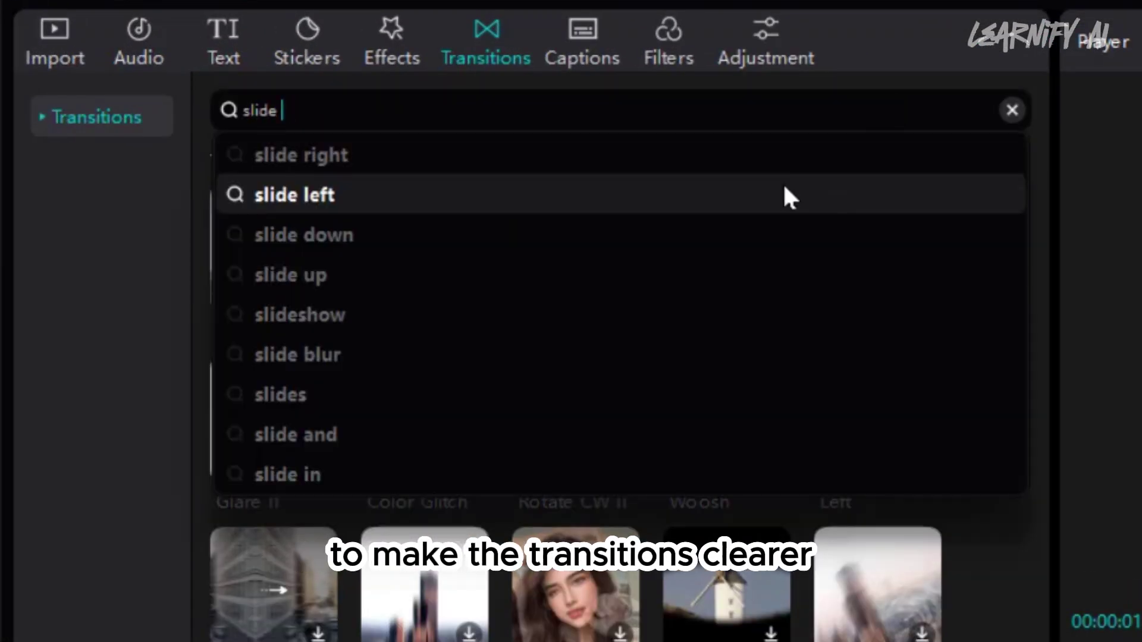
click(506, 156)
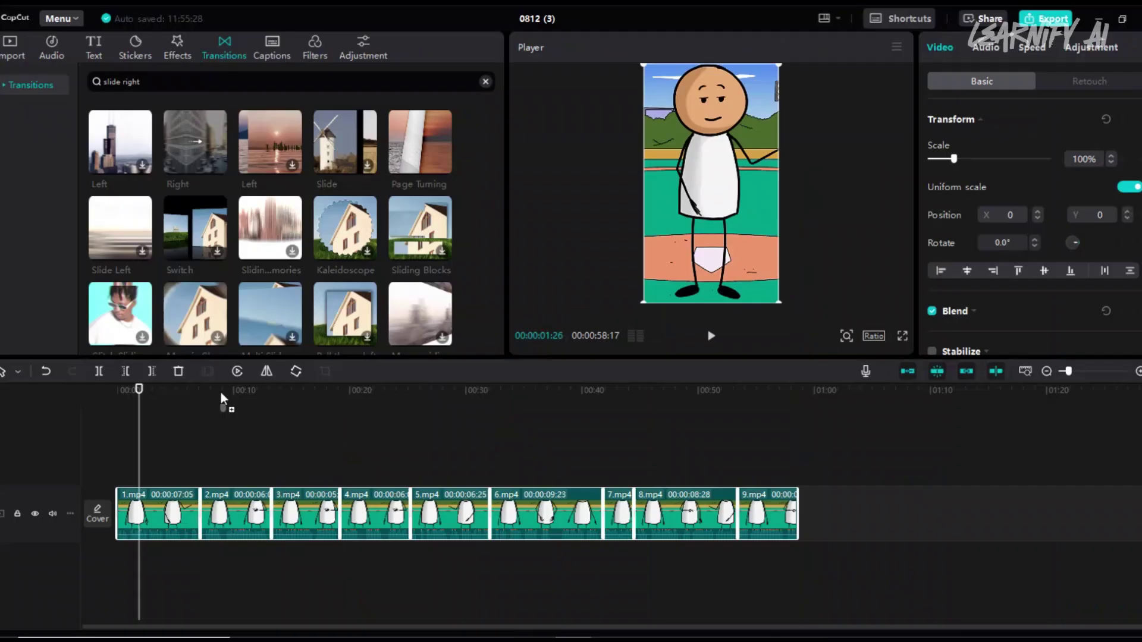
click(475, 275)
click(476, 275)
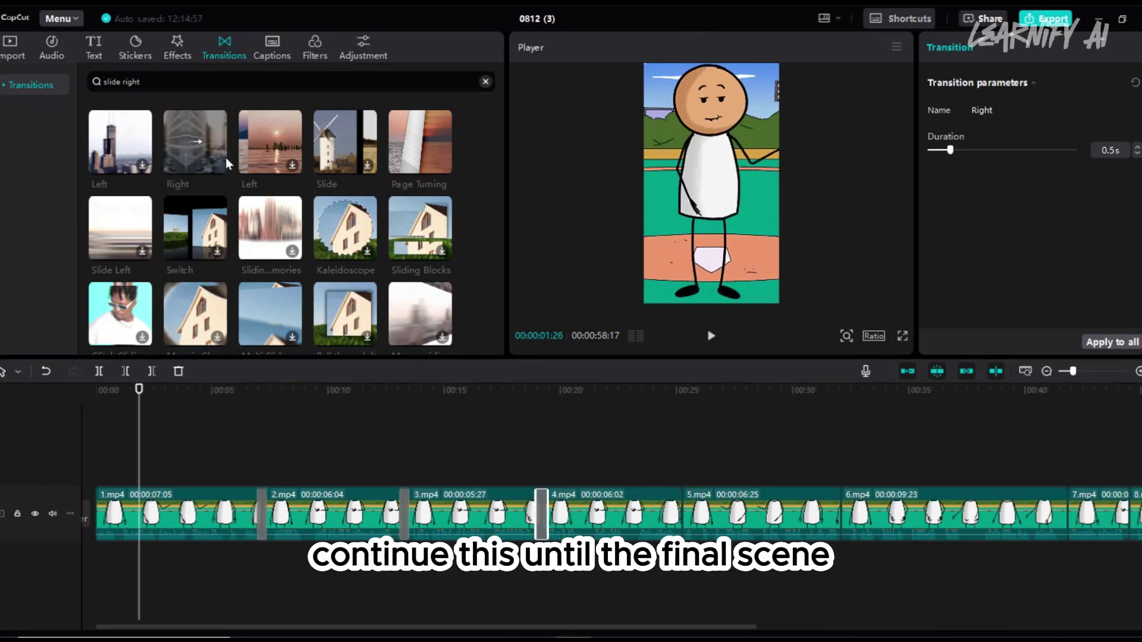
click(838, 503)
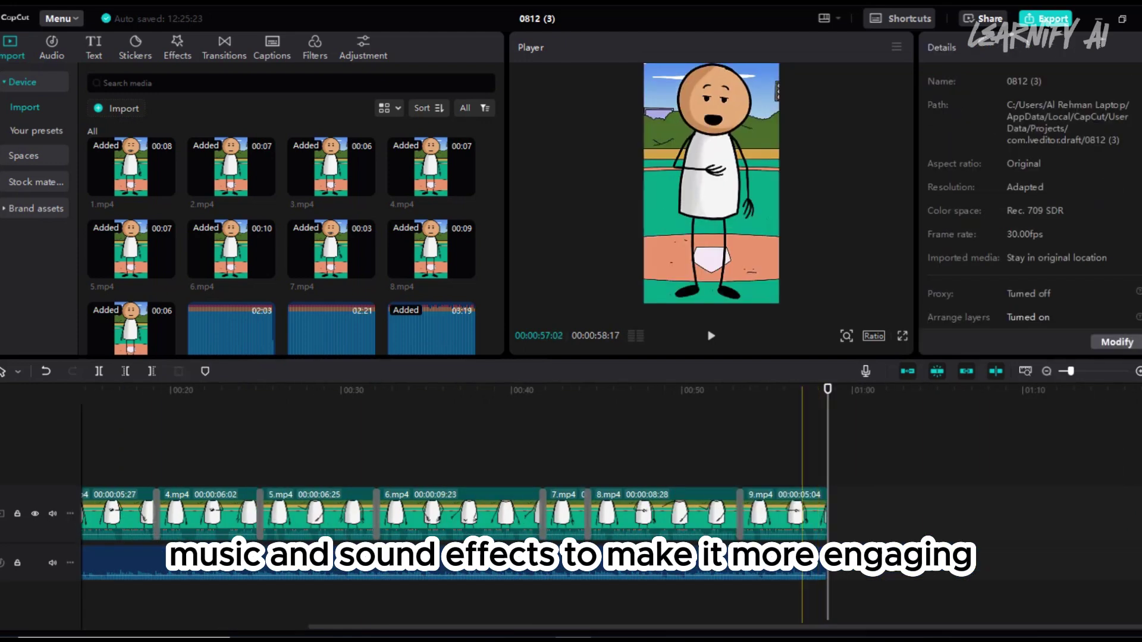
click(376, 438)
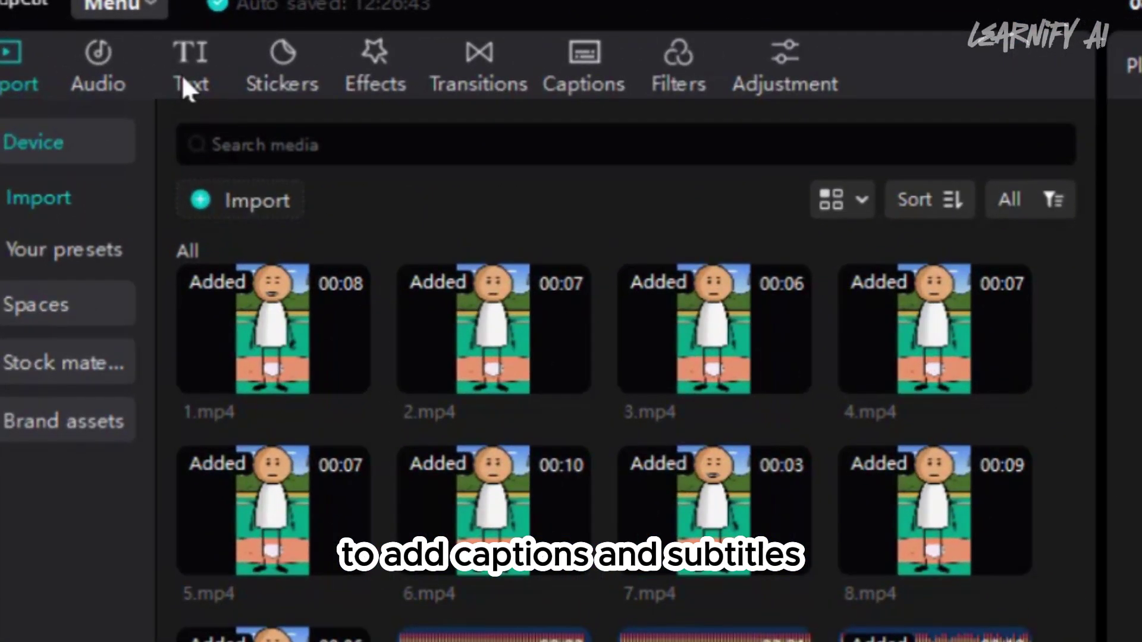
Step: Generate auto captions from the dialogue with English as the spoken language
click(94, 57)
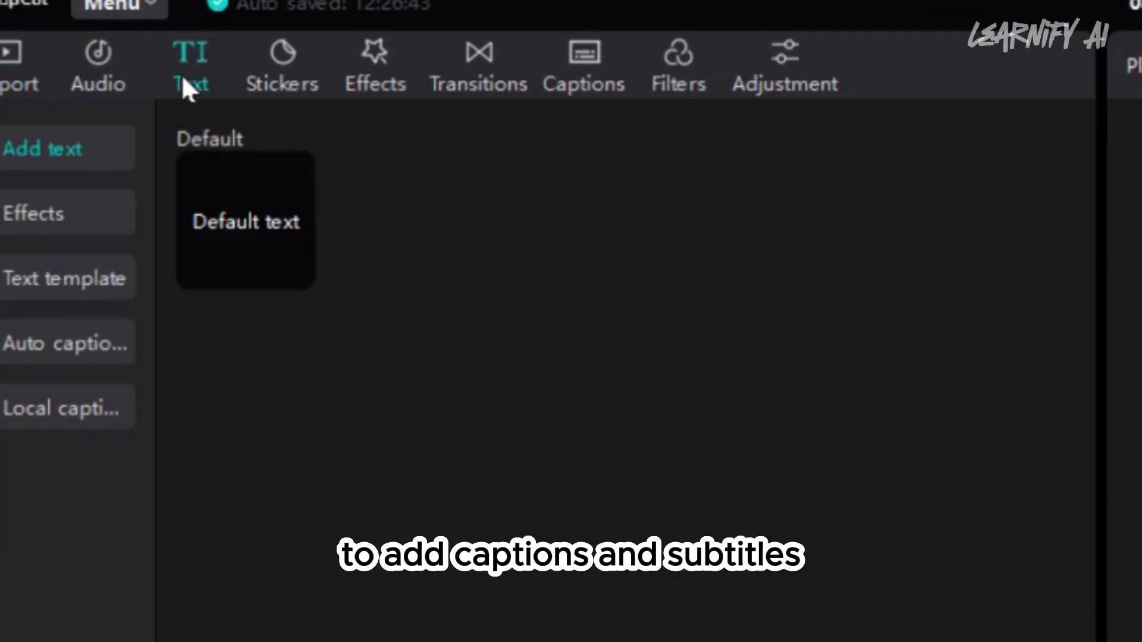
click(75, 344)
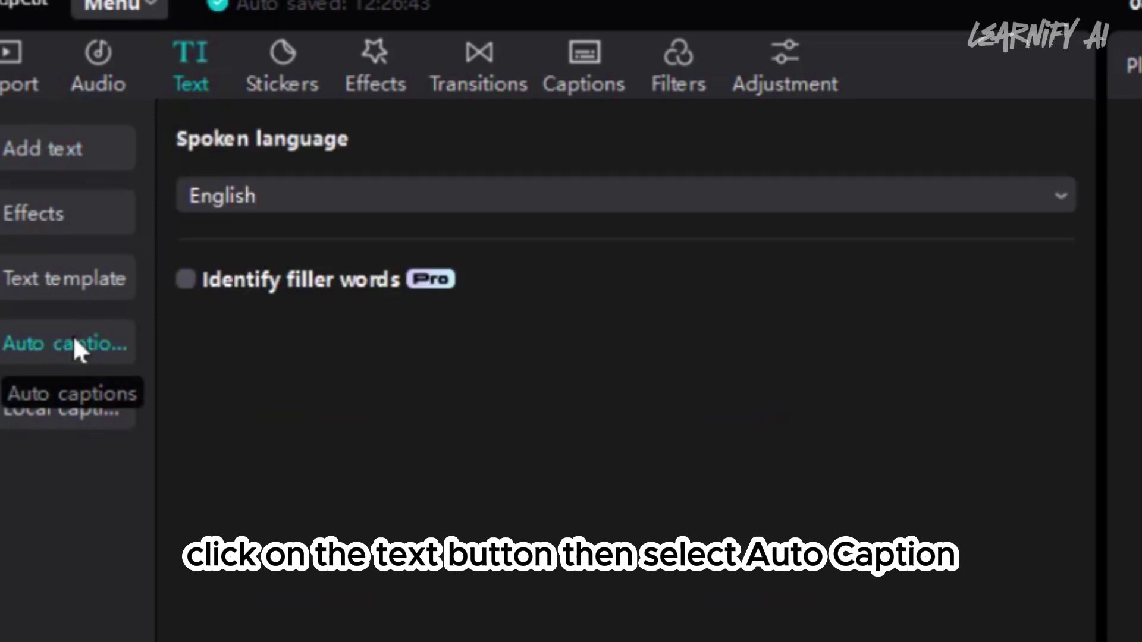
click(867, 196)
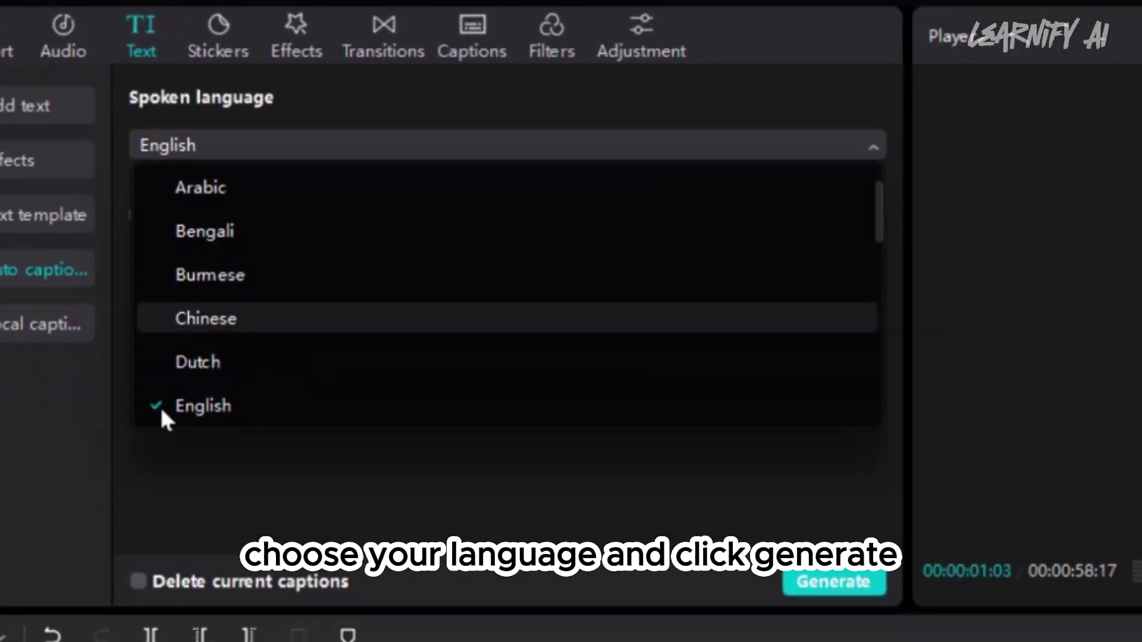
click(209, 434)
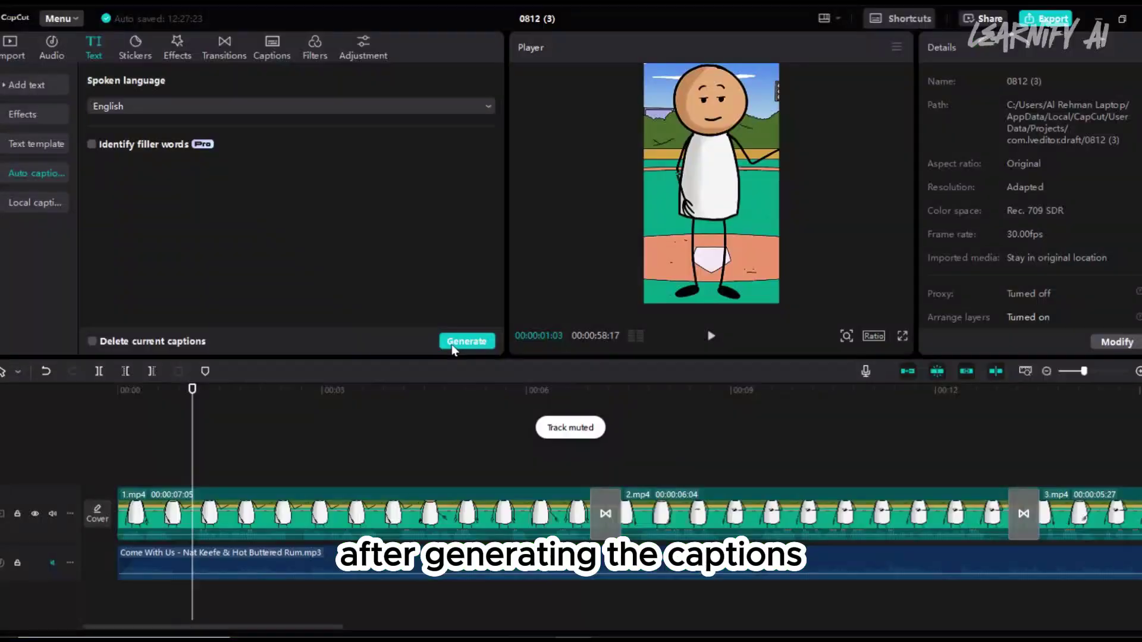
click(466, 342)
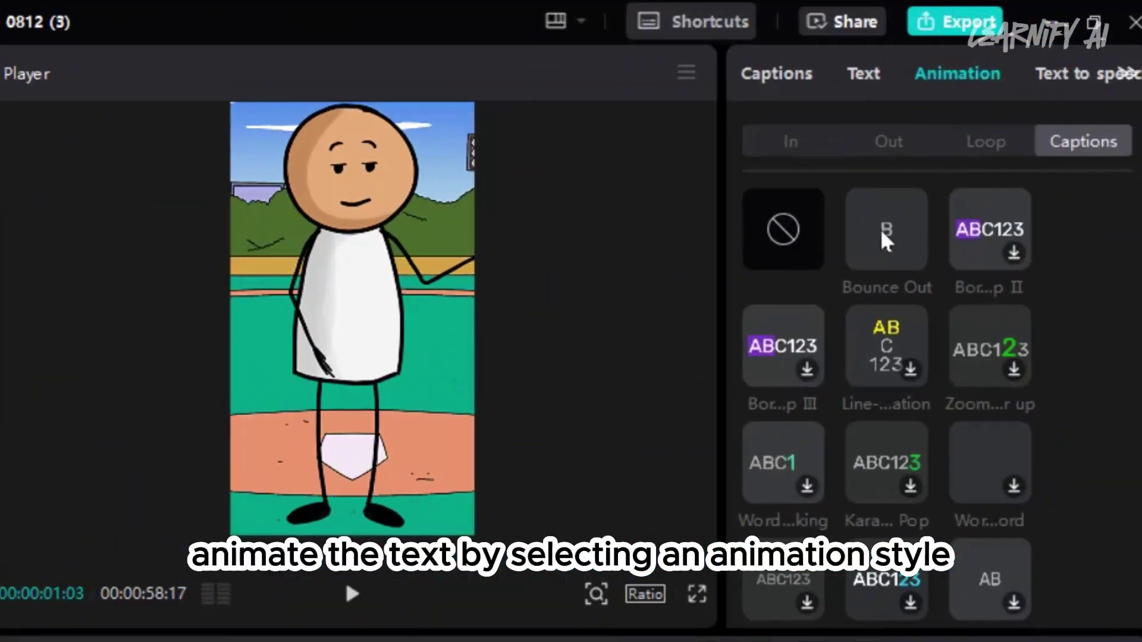
Step: Style the captions with the orange text preset at font size 19
click(863, 74)
scroll(862, 502, down, 8)
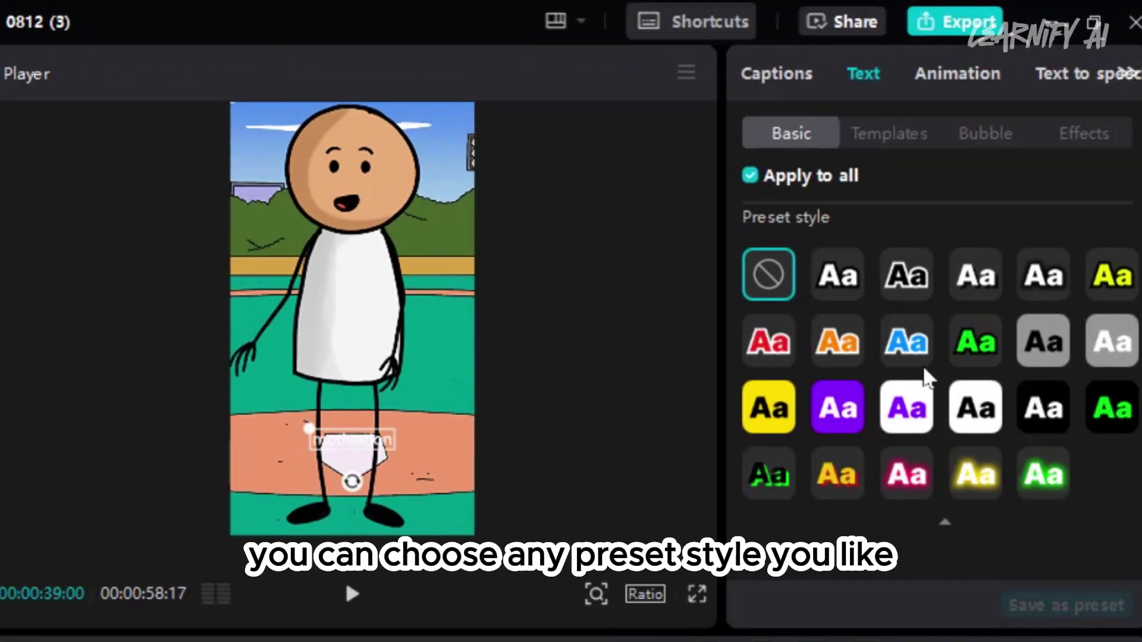
click(839, 488)
scroll(1080, 360, up, 8)
click(1049, 307)
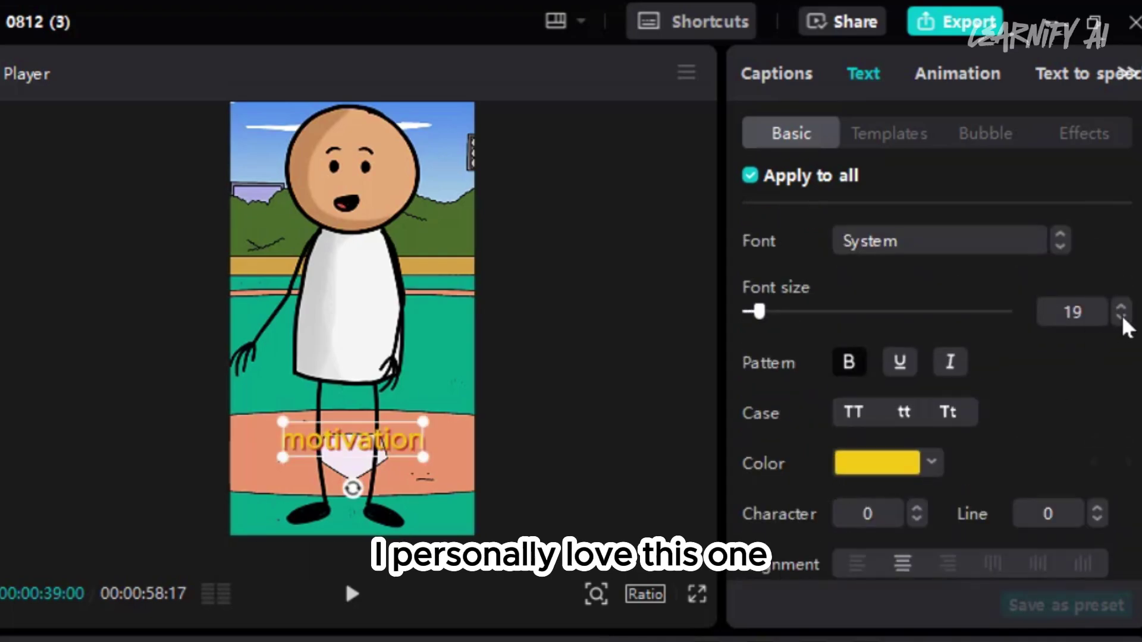
Step: Export the video at 1080P to the chosen folder
click(1045, 21)
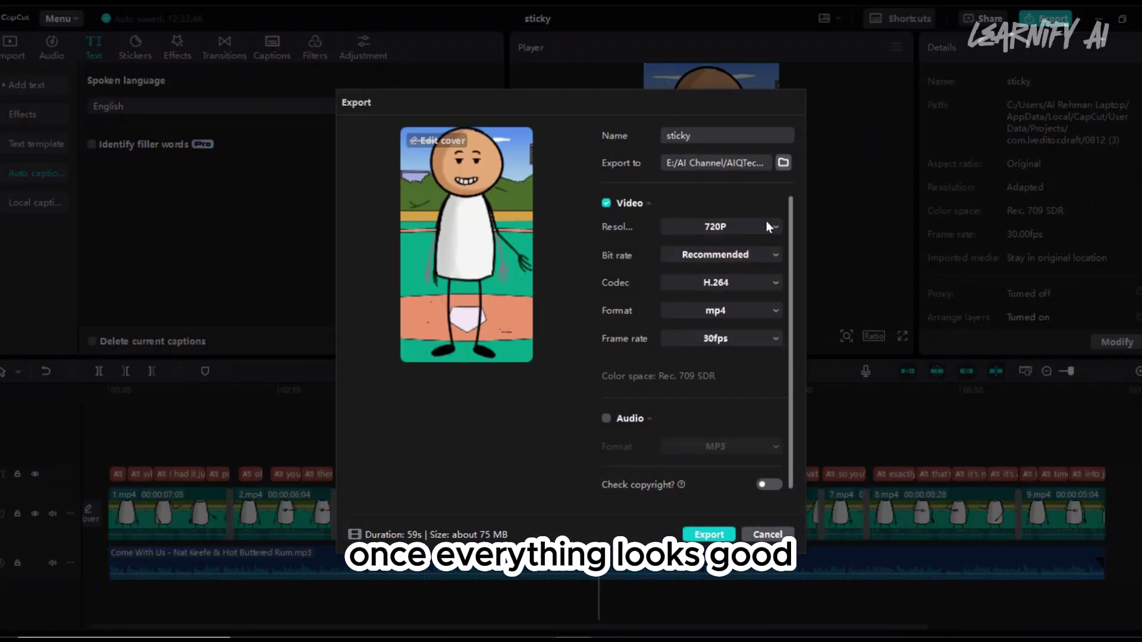
click(766, 226)
click(723, 295)
click(784, 163)
click(792, 417)
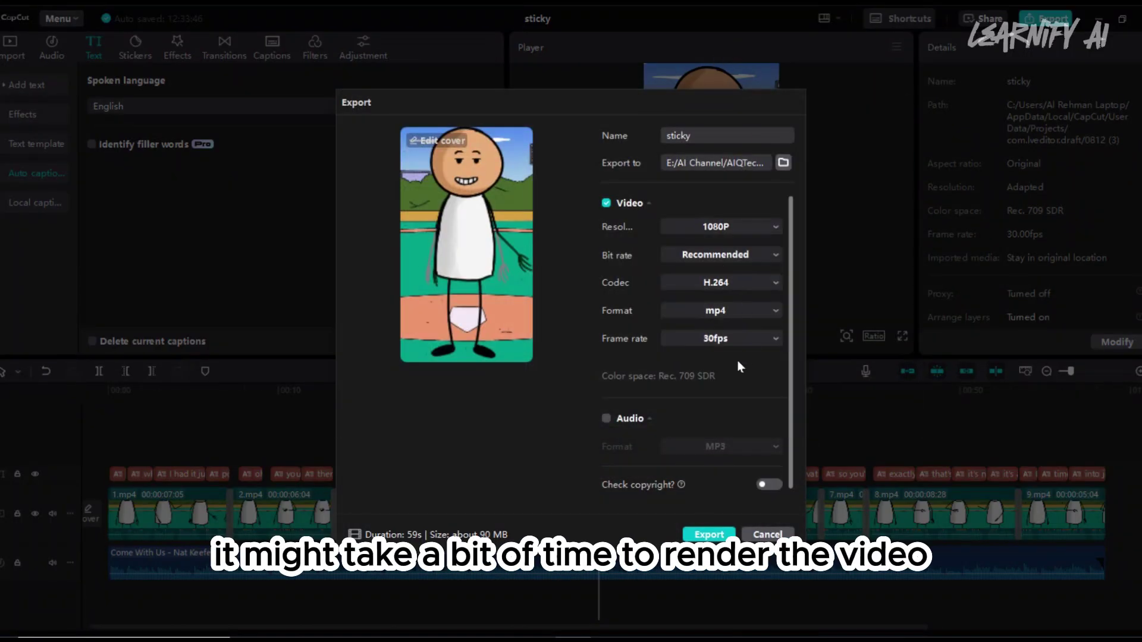
click(709, 534)
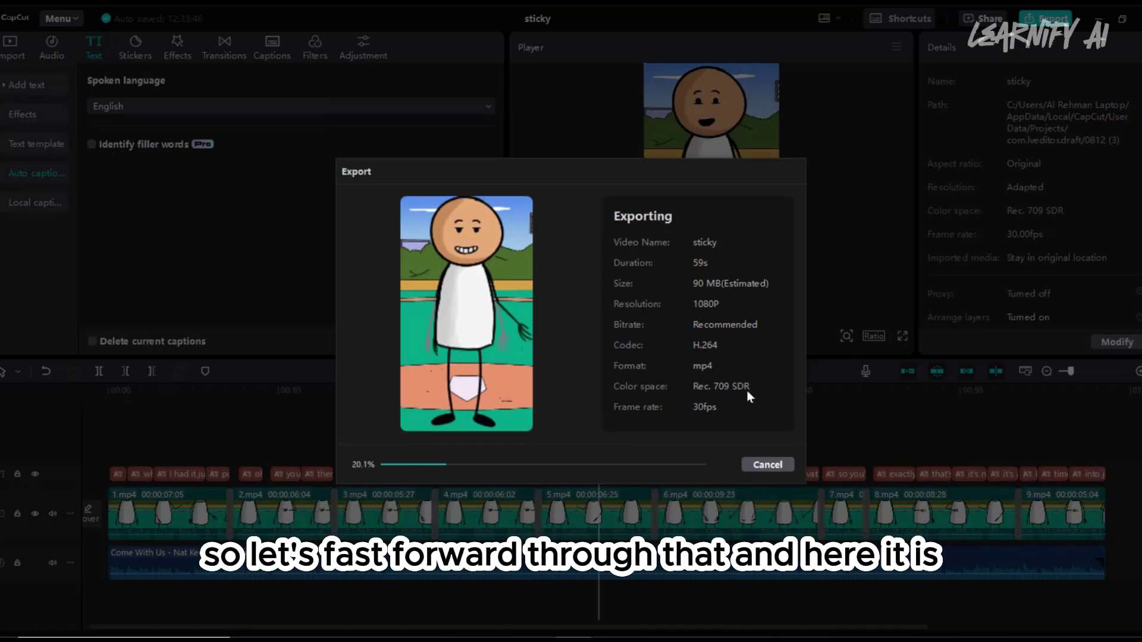